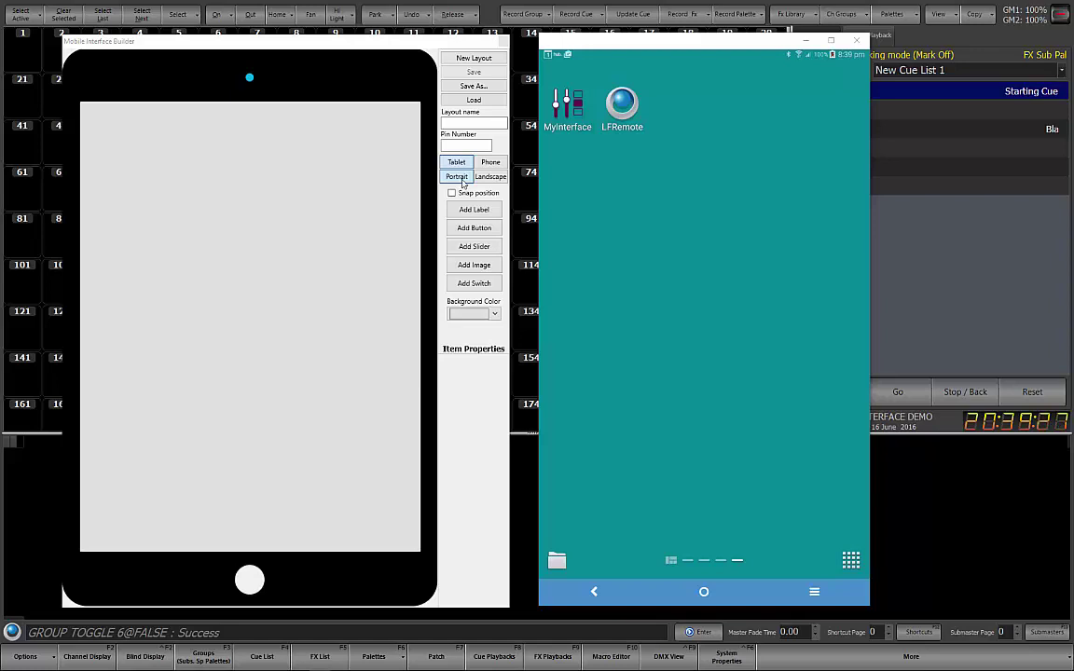
- Compare tablet and phone previews in both landscape and portrait orientations
{"action": "left_click", "coordinate": [497, 179]}
{"action": "left_click", "coordinate": [498, 179]}
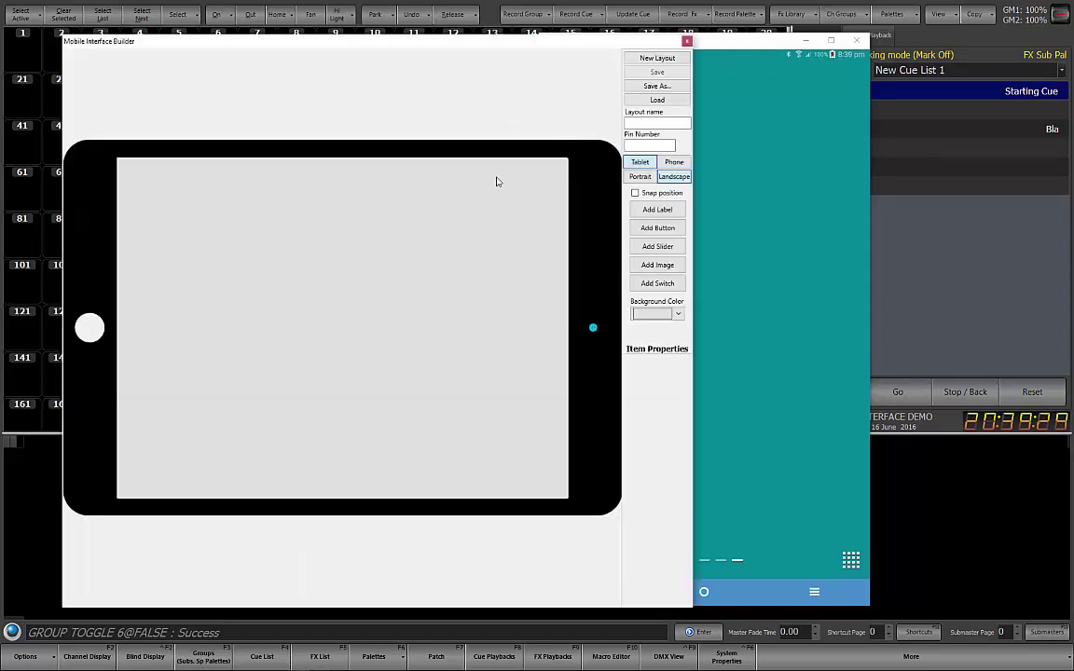
{"action": "left_click", "coordinate": [641, 175]}
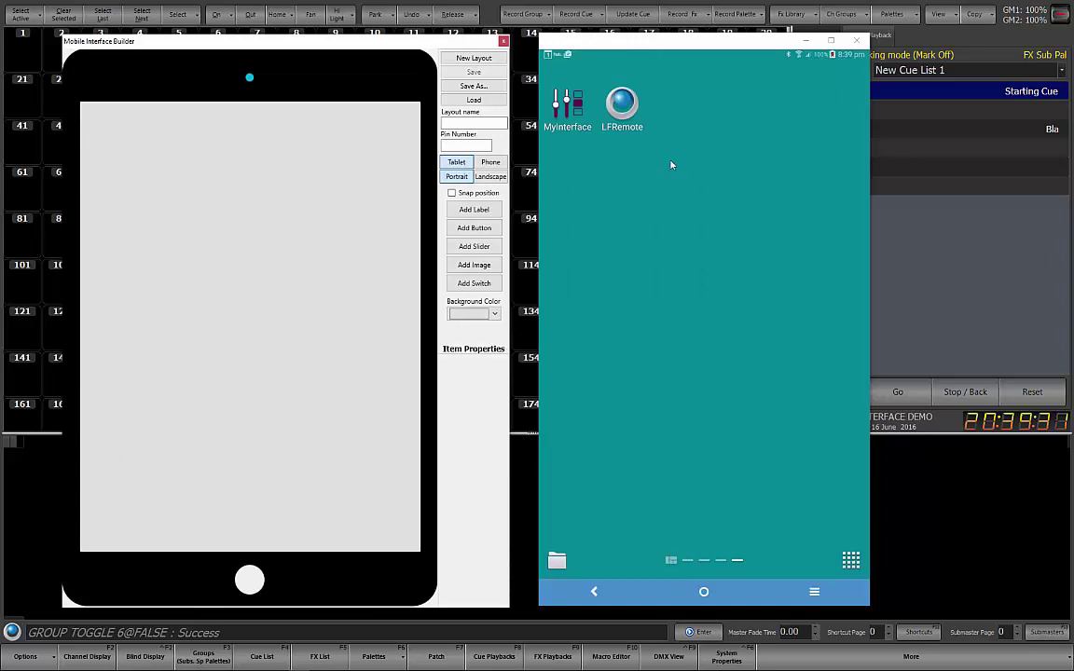
{"action": "left_click", "coordinate": [497, 164]}
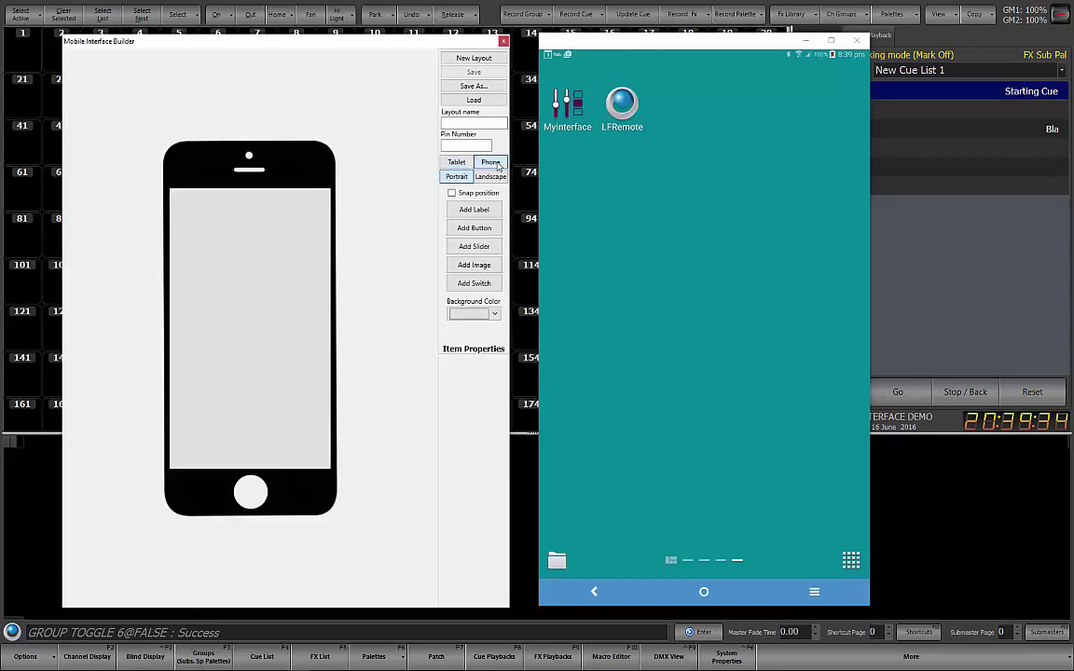
{"action": "left_click", "coordinate": [494, 177]}
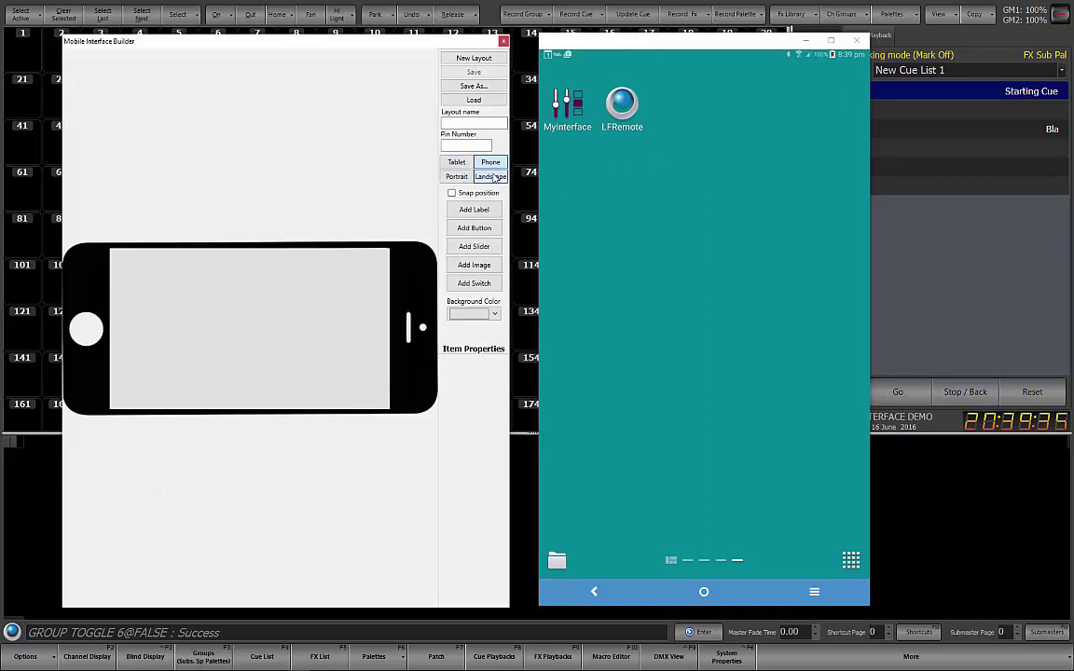
{"action": "left_click", "coordinate": [456, 162]}
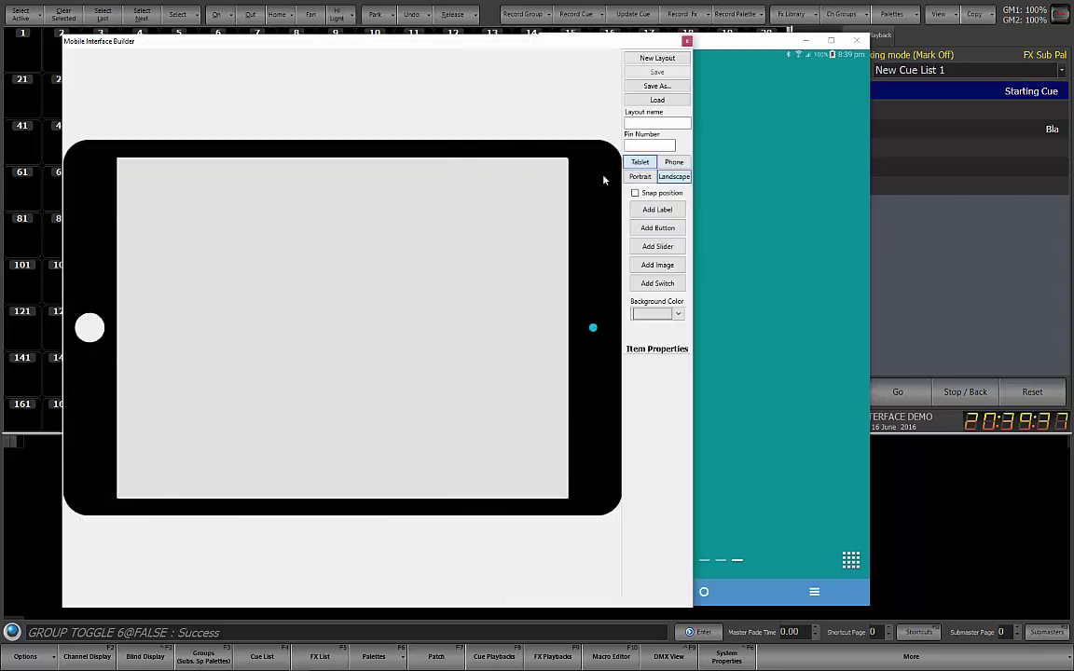
{"action": "left_click", "coordinate": [636, 177]}
- Switch between landscape phone and upright tablet previews again, ending on portrait tablet
{"action": "left_click", "coordinate": [491, 162]}
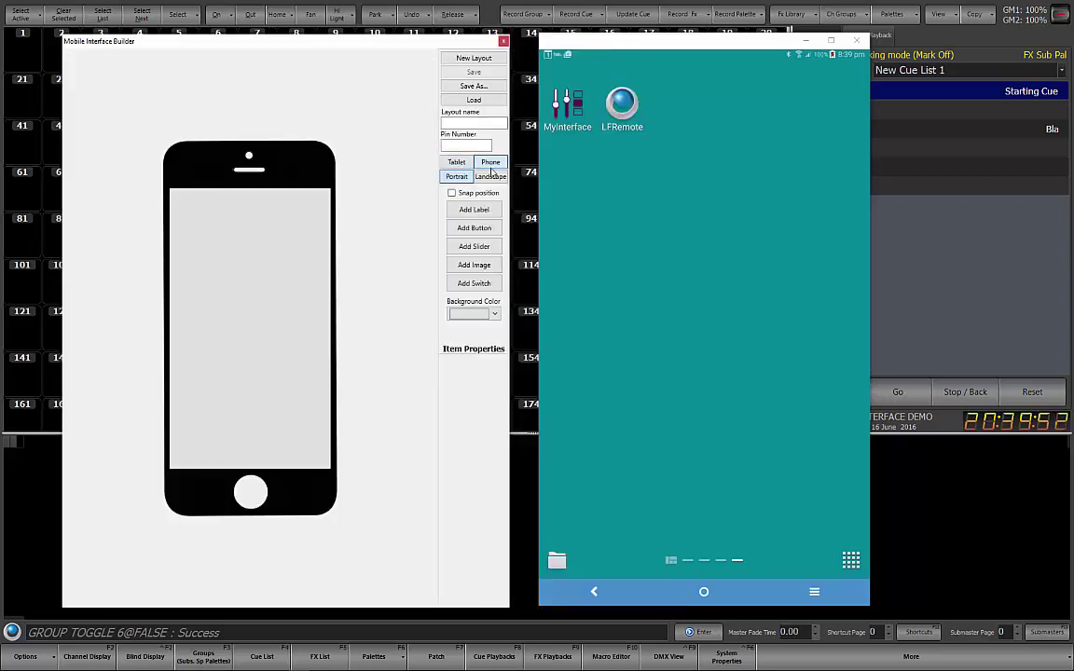
{"action": "left_click", "coordinate": [491, 177]}
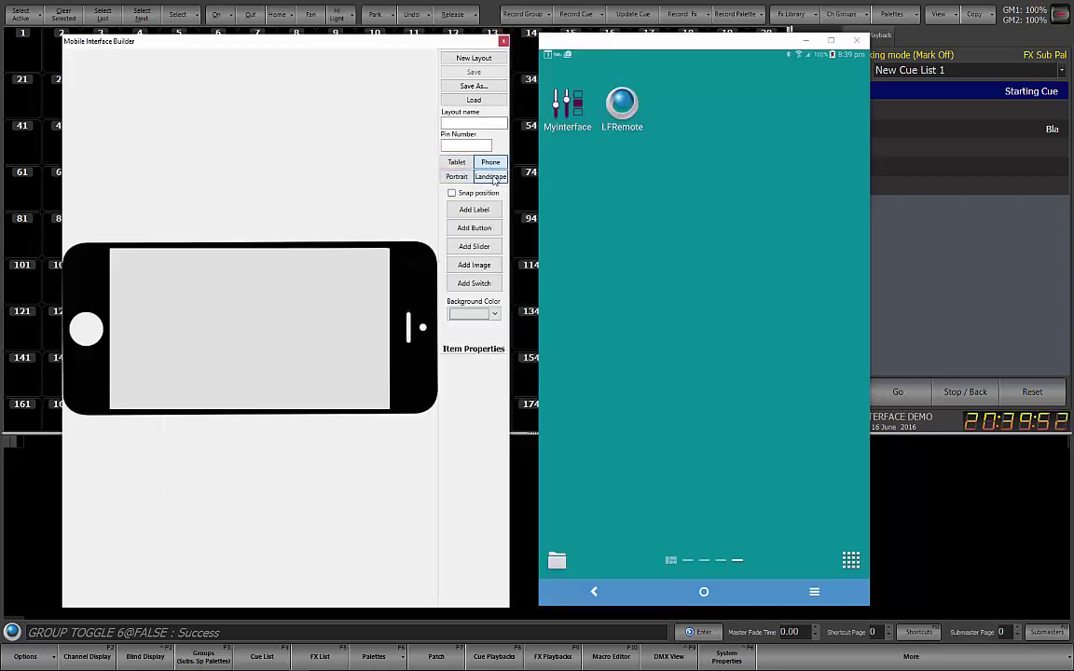
{"action": "left_click", "coordinate": [456, 163]}
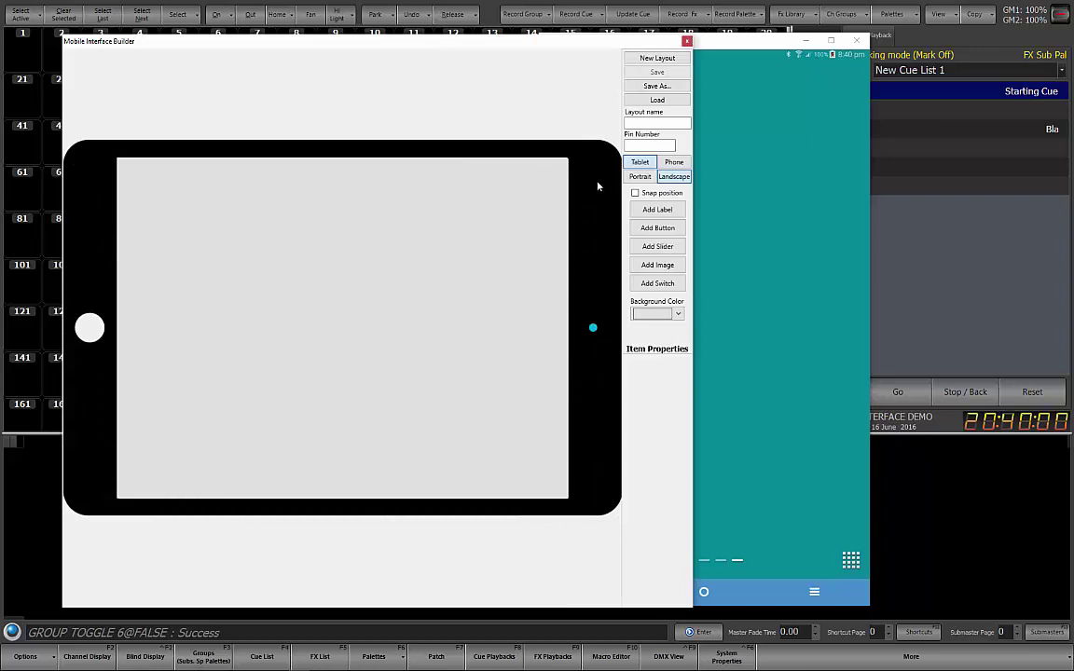
{"action": "left_click", "coordinate": [633, 177]}
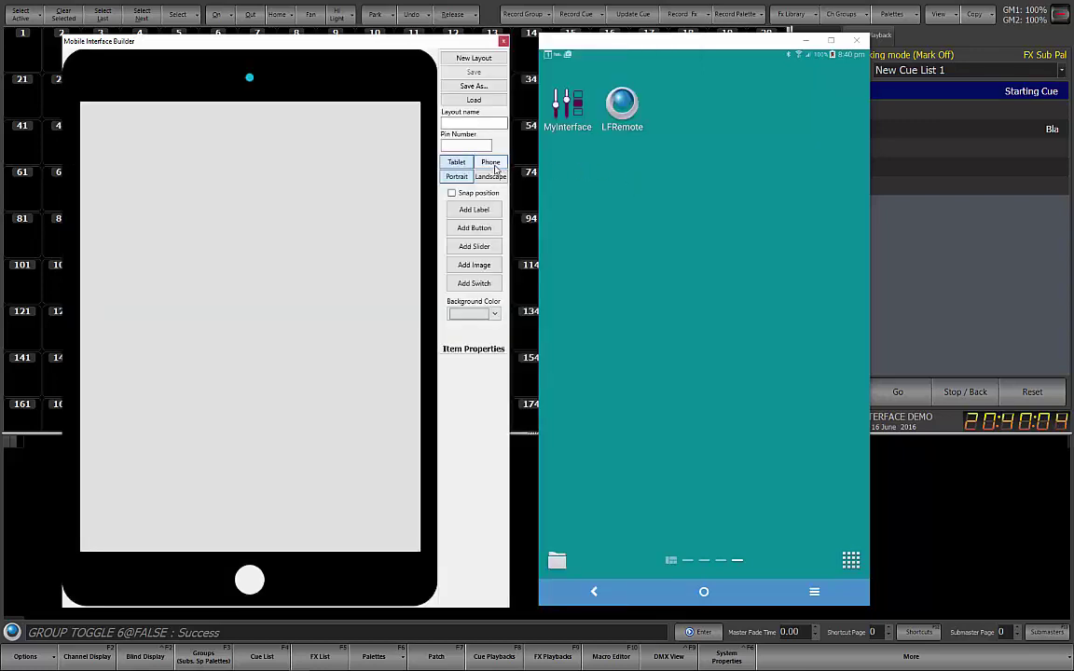
{"action": "left_click", "coordinate": [491, 163]}
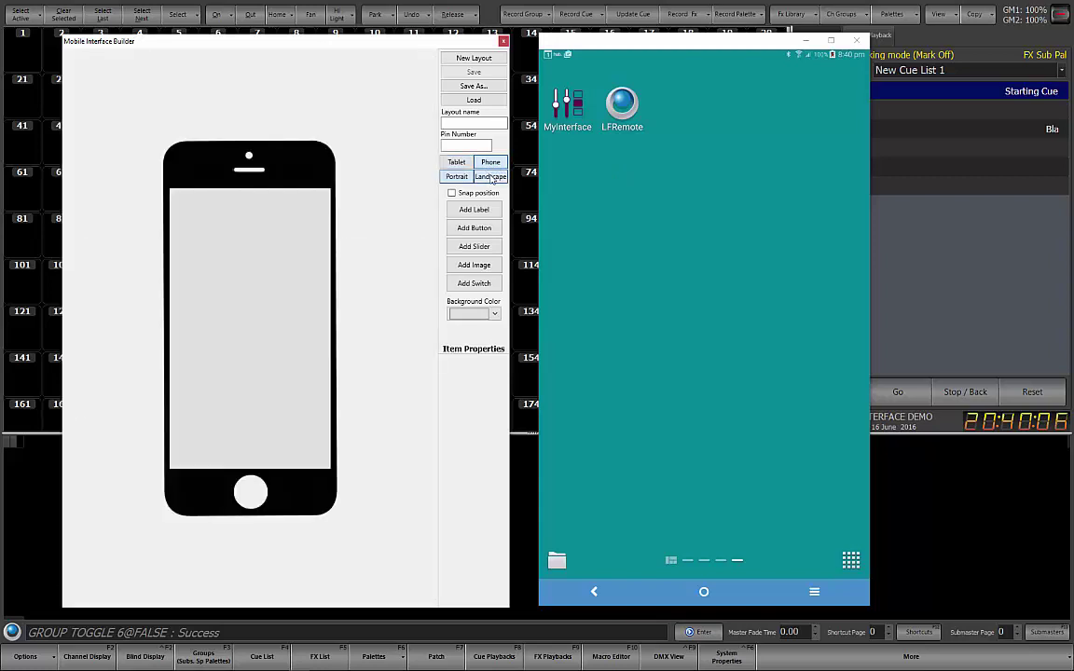
{"action": "left_click", "coordinate": [491, 176]}
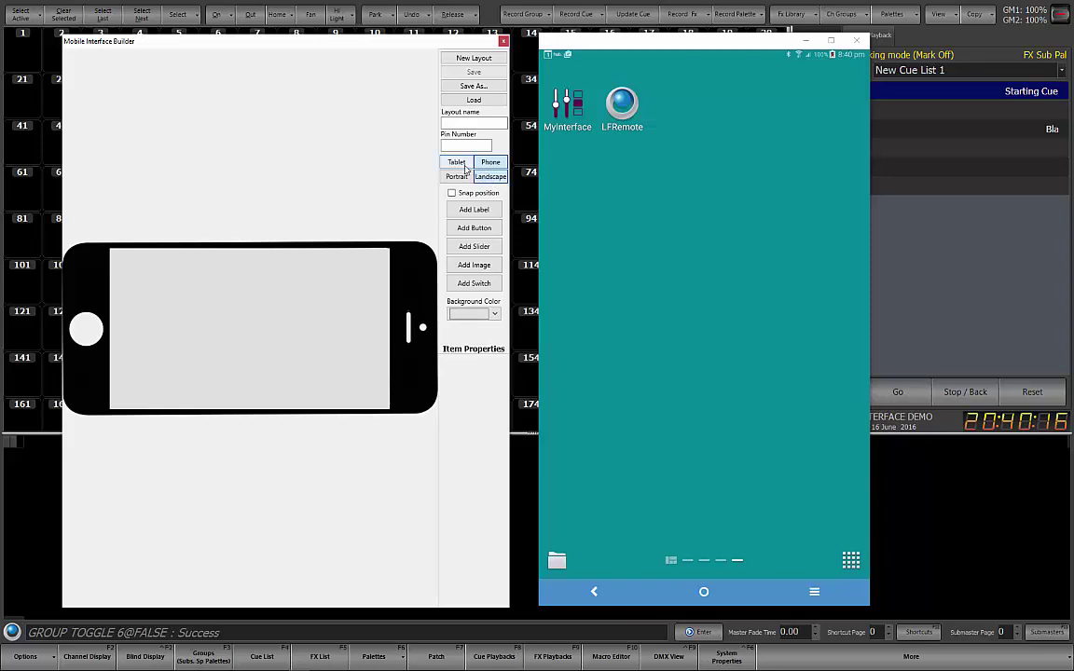
{"action": "left_click", "coordinate": [456, 162]}
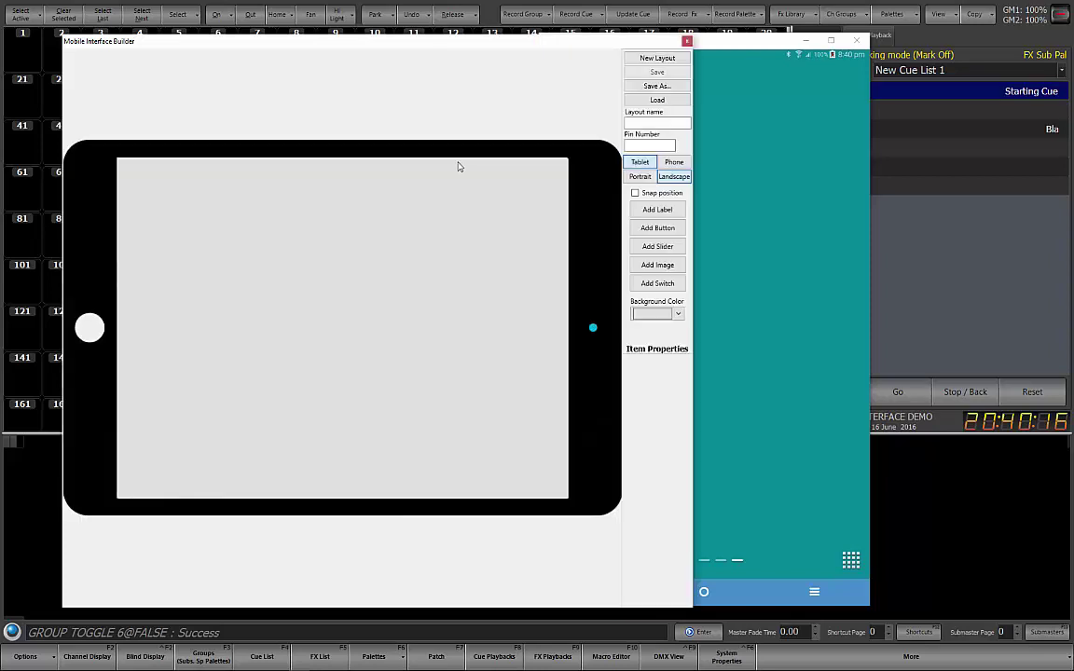
{"action": "left_click", "coordinate": [637, 178]}
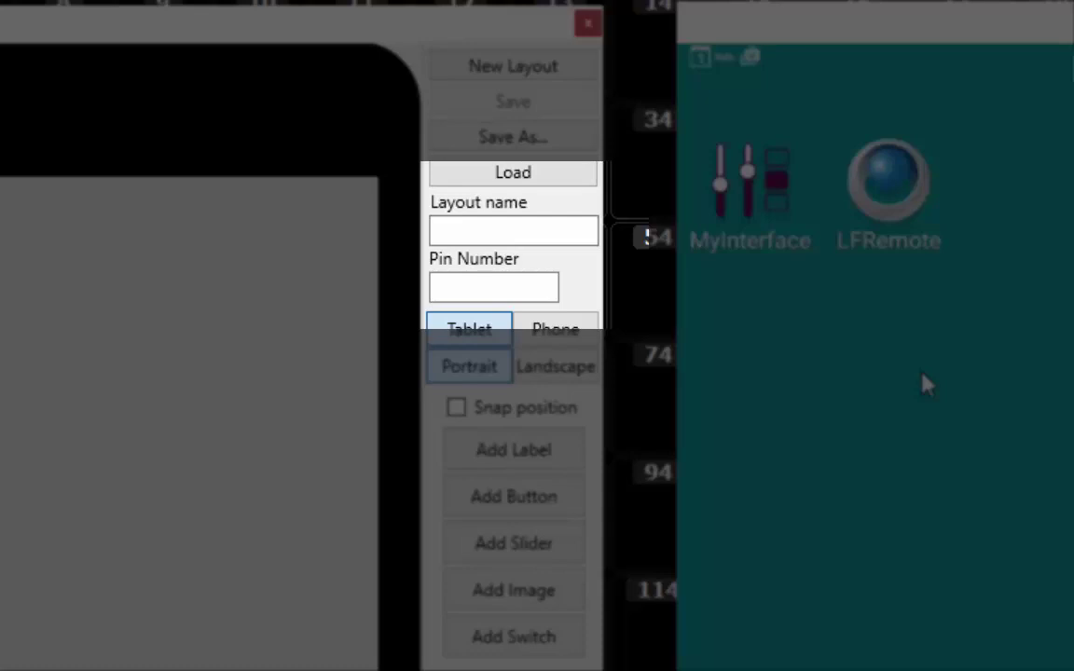
- Enter a four-digit PIN in the layout's Pin Number box
{"action": "left_click", "coordinate": [520, 288]}
{"action": "type", "text": "1234"}
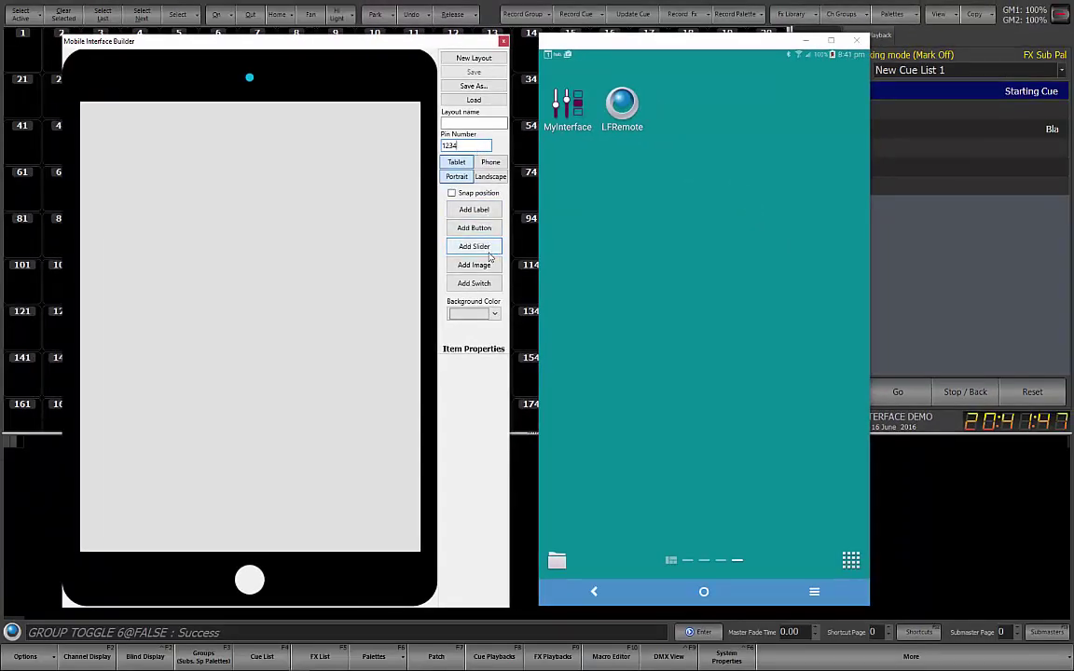
- Add an image of dream_solutions_logo.png with Keep proportion on, enlarged across the top
{"action": "left_click", "coordinate": [488, 266]}
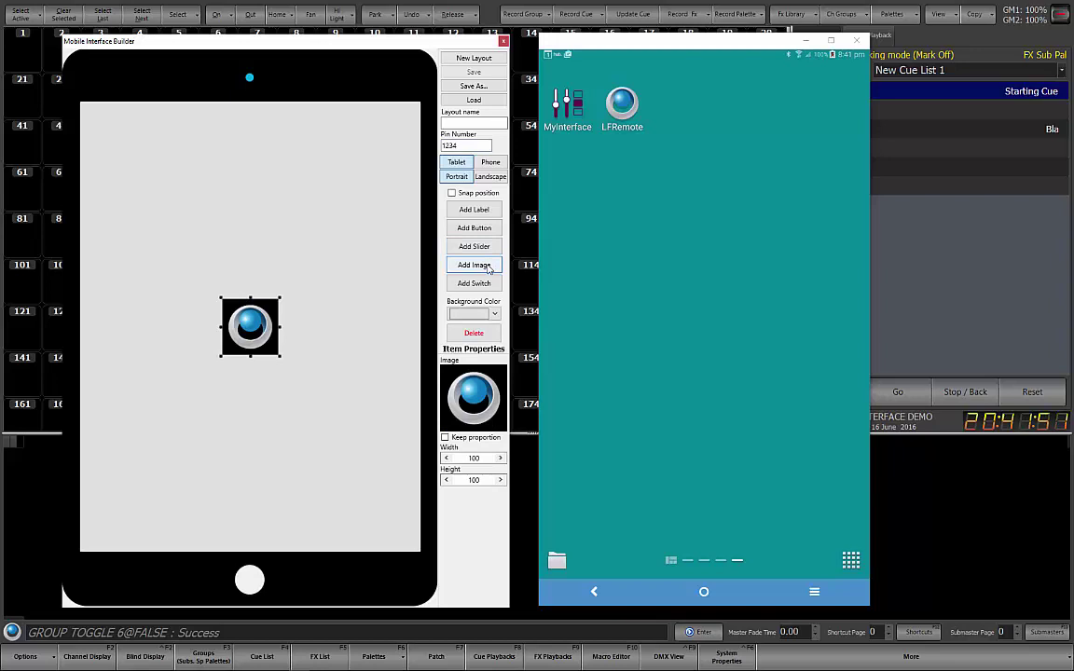
{"action": "left_click", "coordinate": [478, 397]}
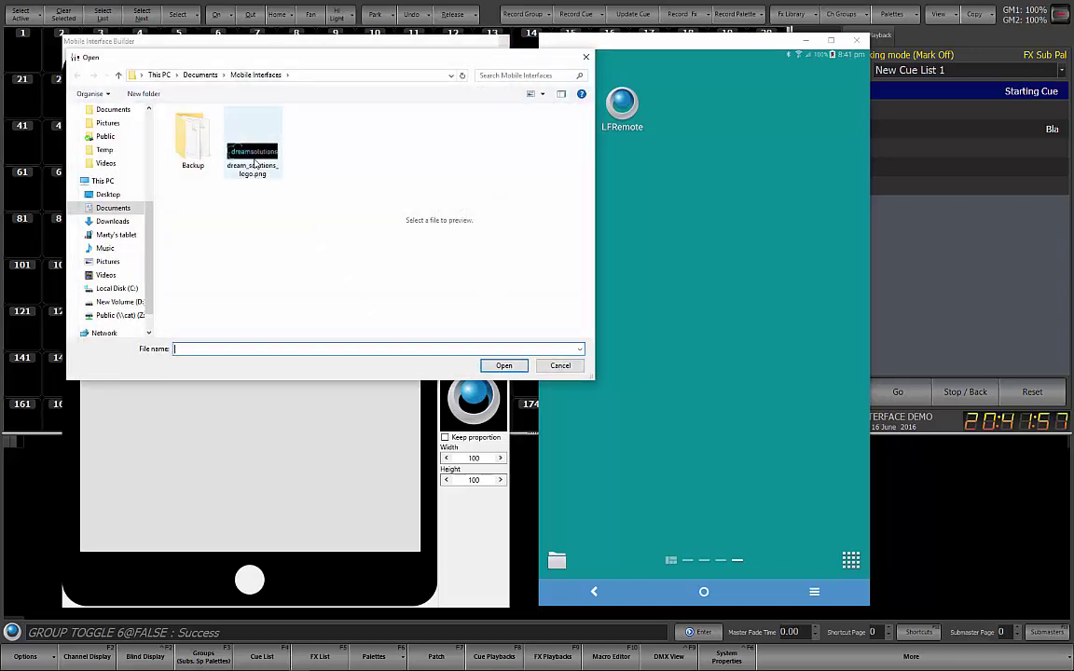
{"action": "double_click", "coordinate": [254, 164]}
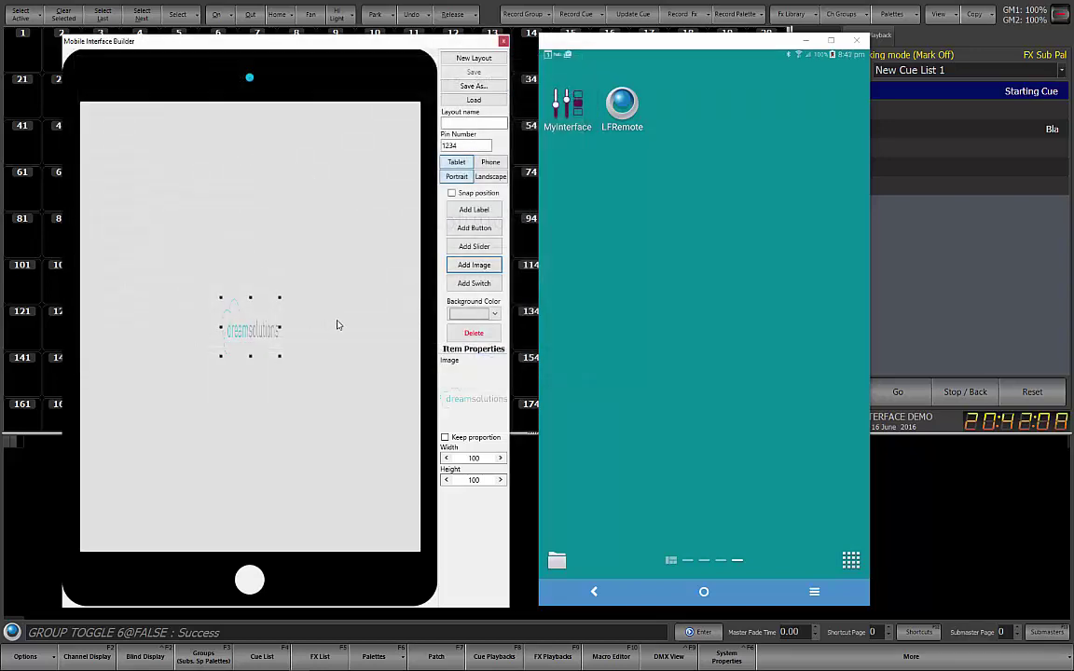
{"action": "left_click", "coordinate": [444, 437]}
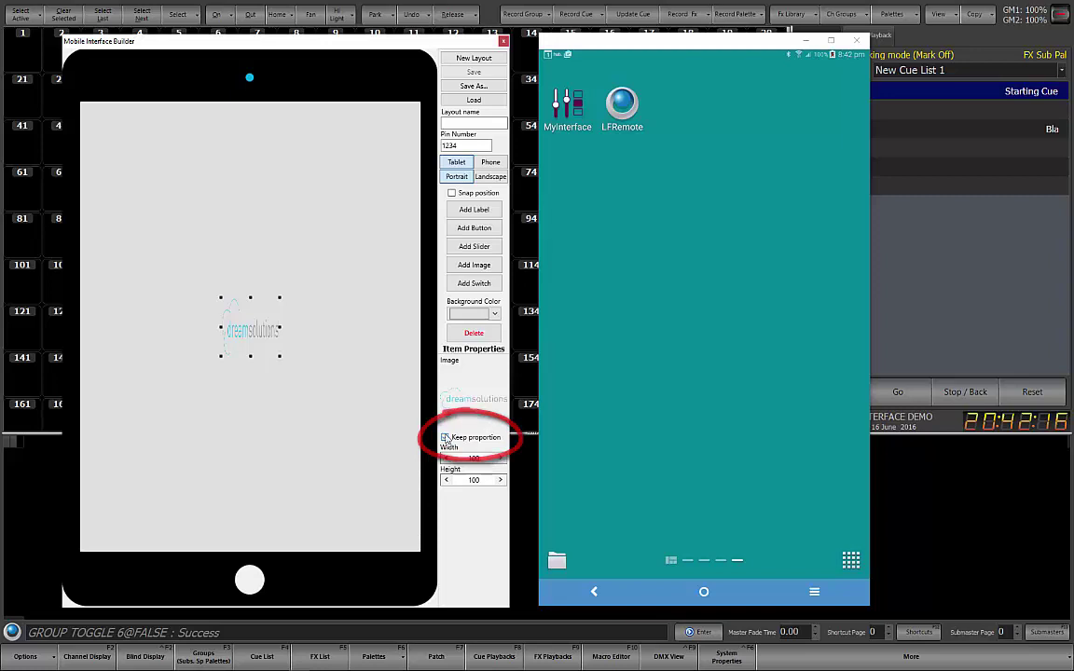
{"action": "mouse_move", "coordinate": [263, 328]}
{"action": "left_mouse_down"}
{"action": "mouse_move", "coordinate": [252, 321]}
{"action": "mouse_move", "coordinate": [239, 239]}
{"action": "mouse_move", "coordinate": [128, 140]}
{"action": "mouse_move", "coordinate": [412, 271]}
{"action": "left_mouse_up"}
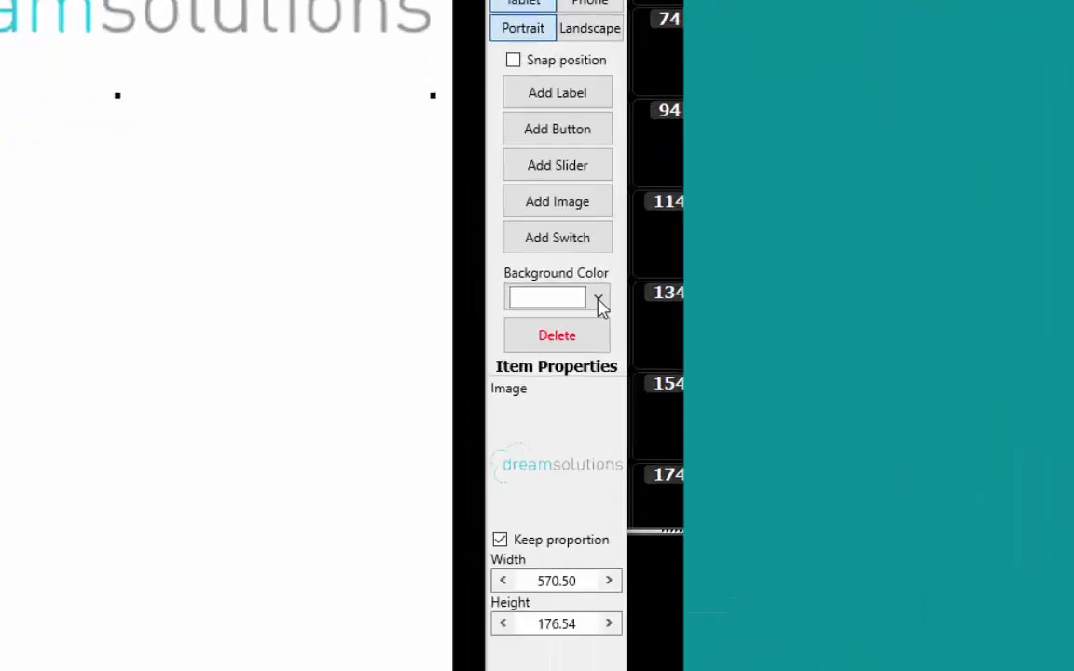
{"action": "left_click", "coordinate": [494, 313]}
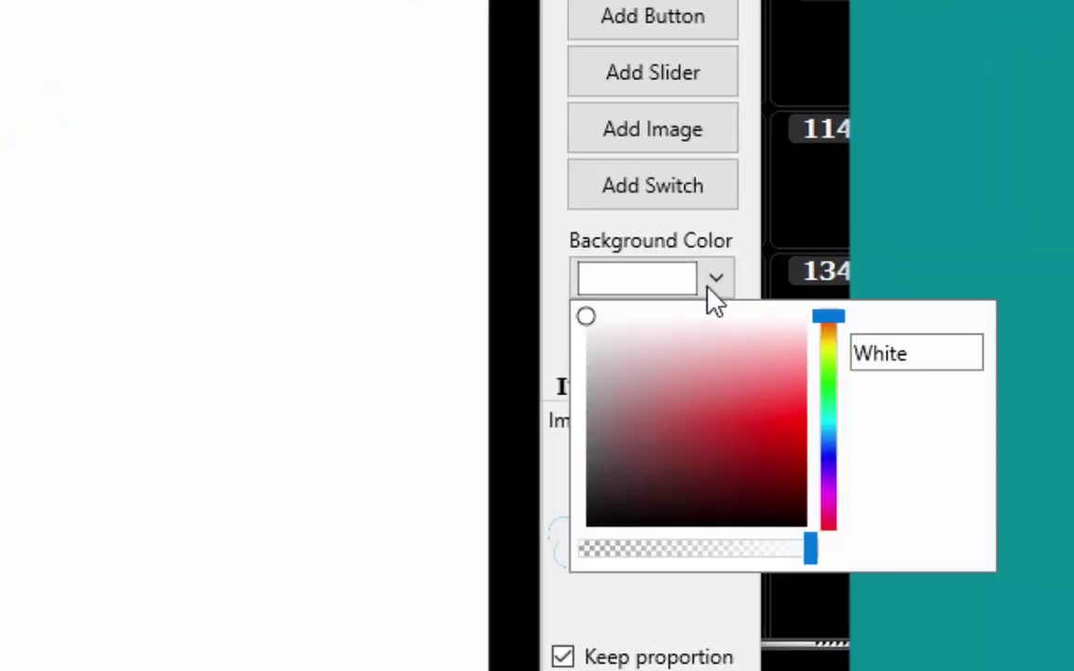
{"action": "left_click", "coordinate": [729, 496]}
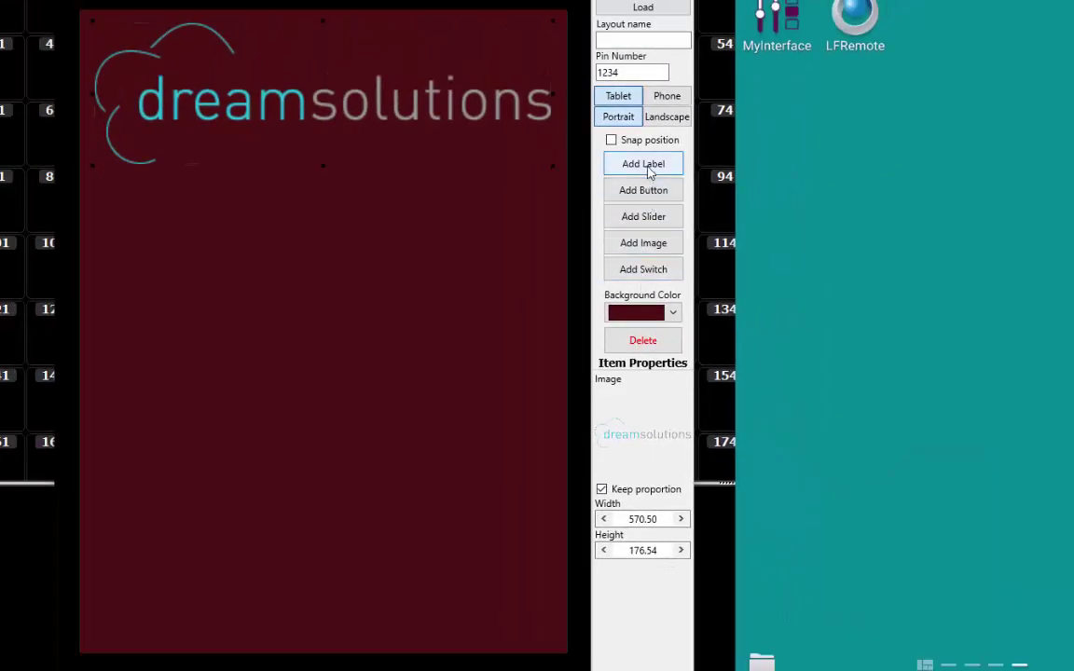
{"action": "left_click", "coordinate": [643, 164]}
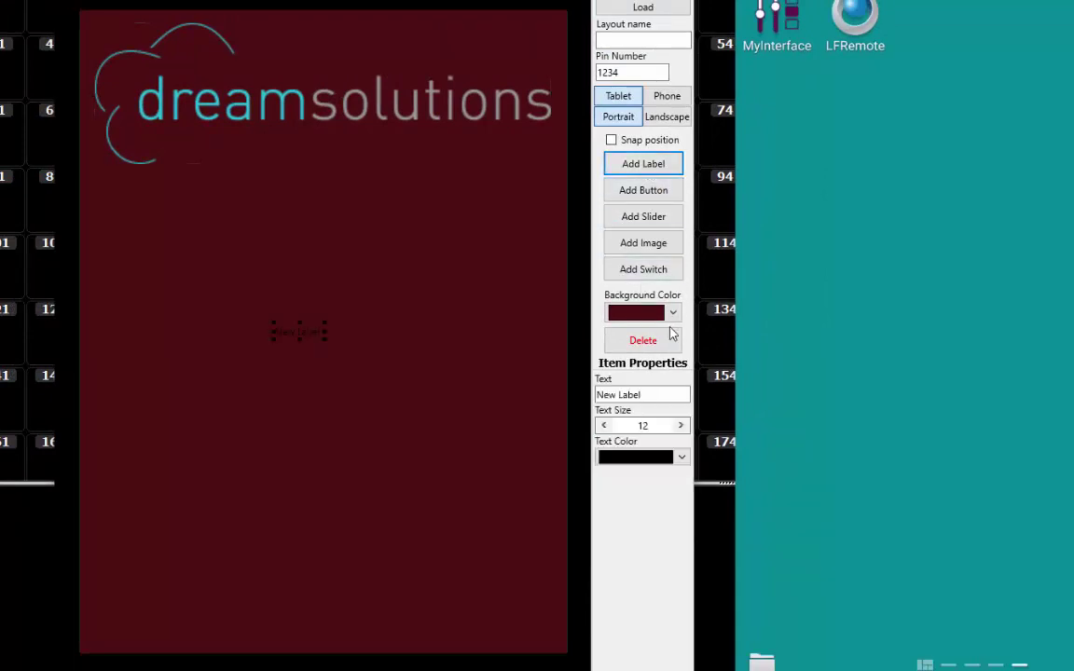
{"action": "left_click", "coordinate": [659, 395]}
{"action": "left_click_drag", "start_coordinate": [658, 394], "coordinate": [584, 400]}
{"action": "type", "text": "Office"}
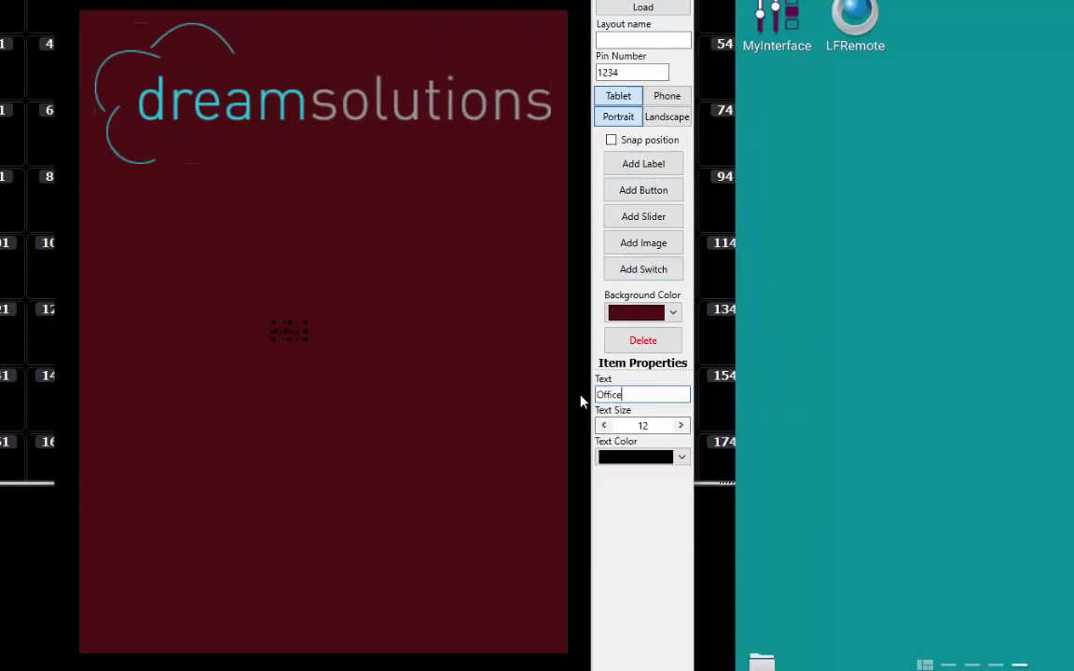
{"action": "type", "text": " Lighting Contro"}
{"action": "left_click", "coordinate": [680, 425]}
{"action": "left_click", "coordinate": [680, 425]}
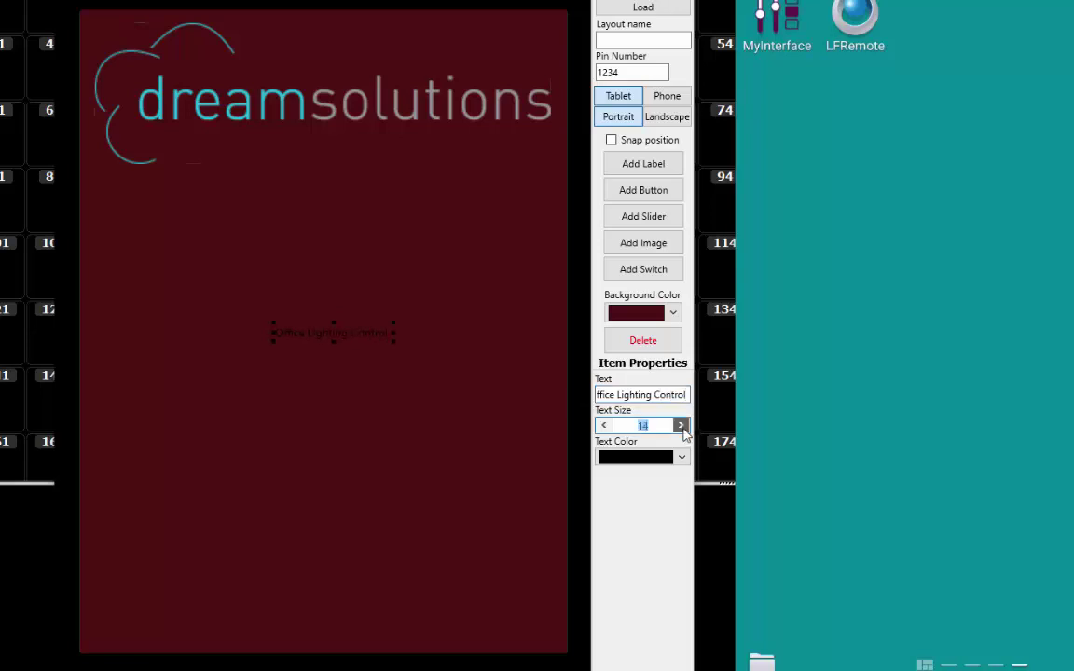
{"action": "left_click", "coordinate": [681, 425]}
{"action": "left_click", "coordinate": [681, 425]}
{"action": "left_click", "coordinate": [682, 457]}
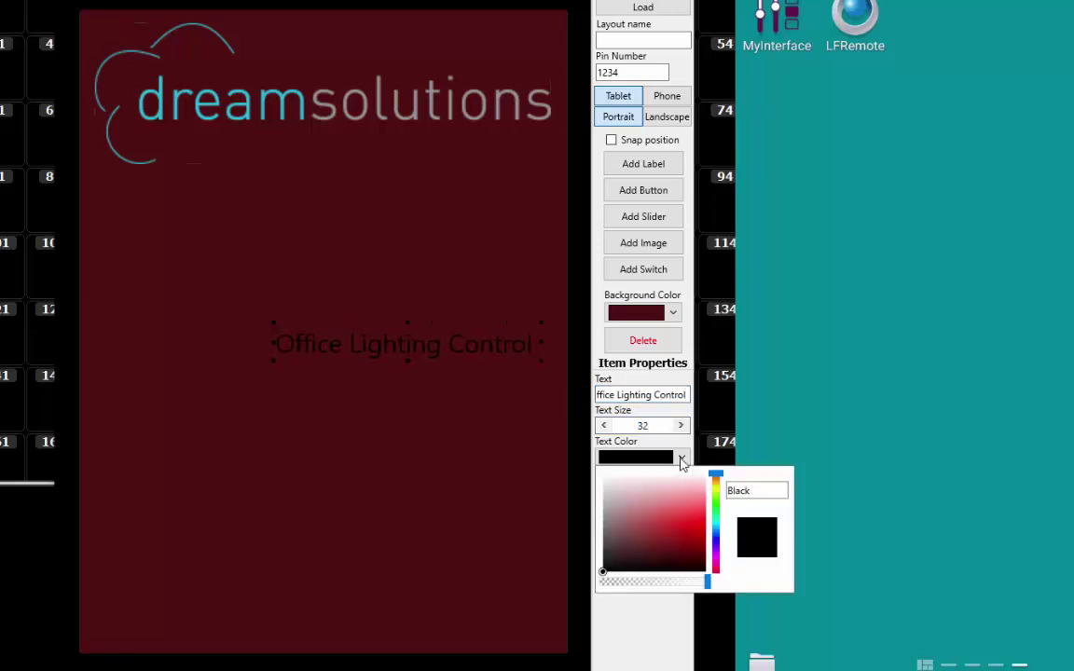
{"action": "left_click_drag", "start_coordinate": [611, 483], "coordinate": [576, 466]}
{"action": "left_click", "coordinate": [637, 642]}
{"action": "left_click_drag", "start_coordinate": [440, 345], "coordinate": [369, 169]}
{"action": "left_click", "coordinate": [494, 278]}
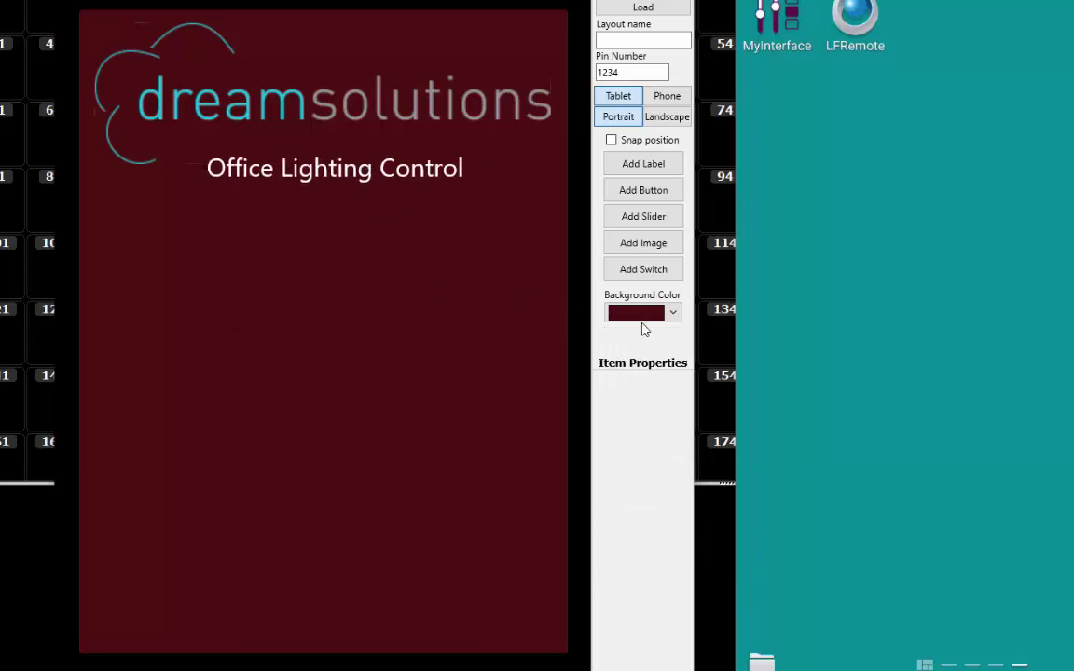
- Turn on position snapping and add a button labelled 'Day Mode'
{"action": "left_click", "coordinate": [612, 141]}
{"action": "left_click", "coordinate": [652, 191]}
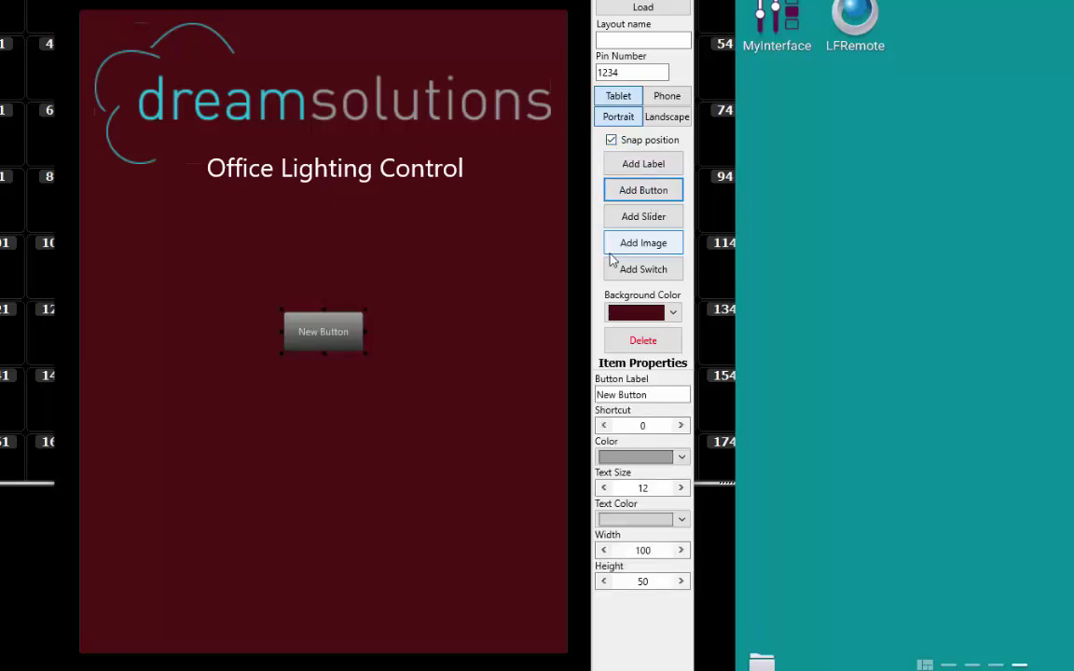
{"action": "triple_click", "coordinate": [662, 396]}
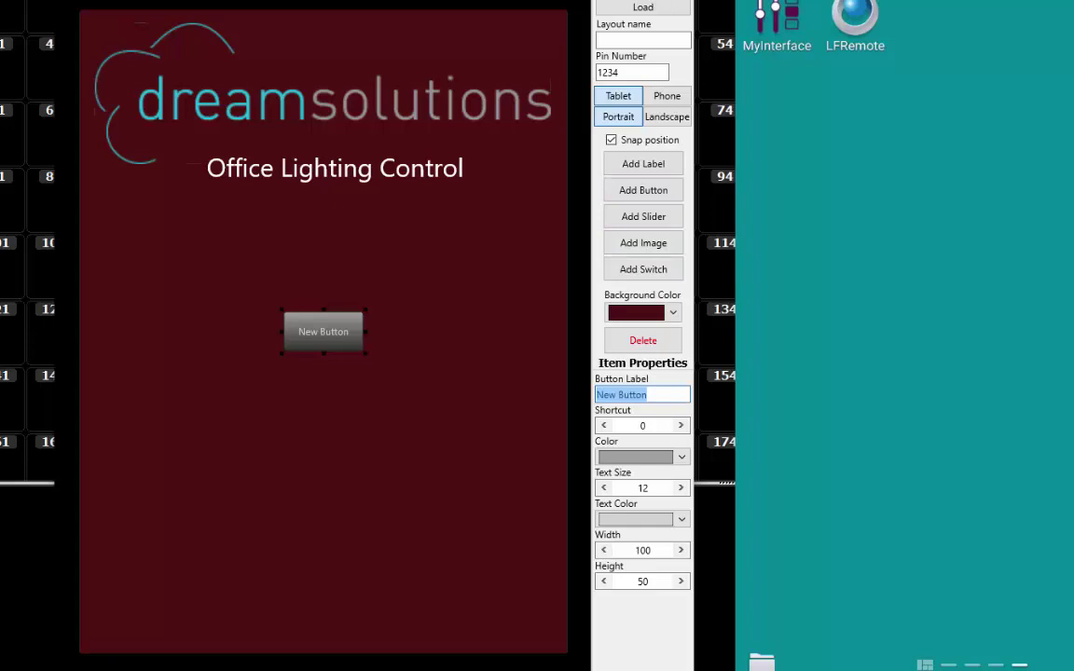
{"action": "type", "text": "Day Mode"}
- Size the Day Mode button to 150 × 75 with text size 25
{"action": "left_click", "coordinate": [650, 550]}
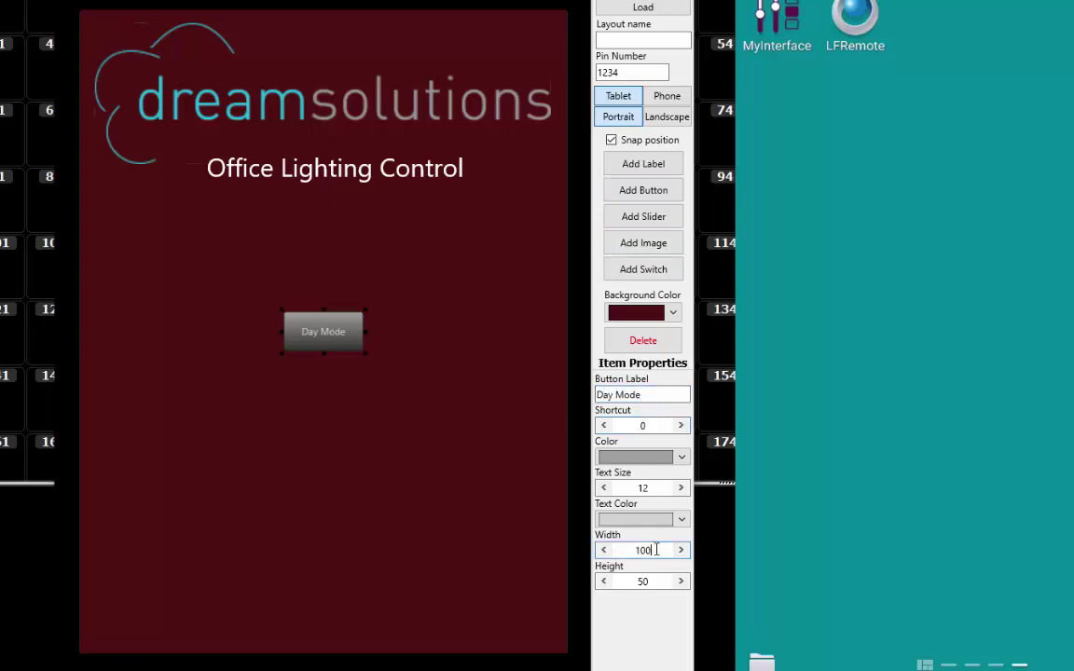
{"action": "double_click", "coordinate": [650, 550]}
{"action": "type", "text": "150"}
{"action": "left_click", "coordinate": [627, 581]}
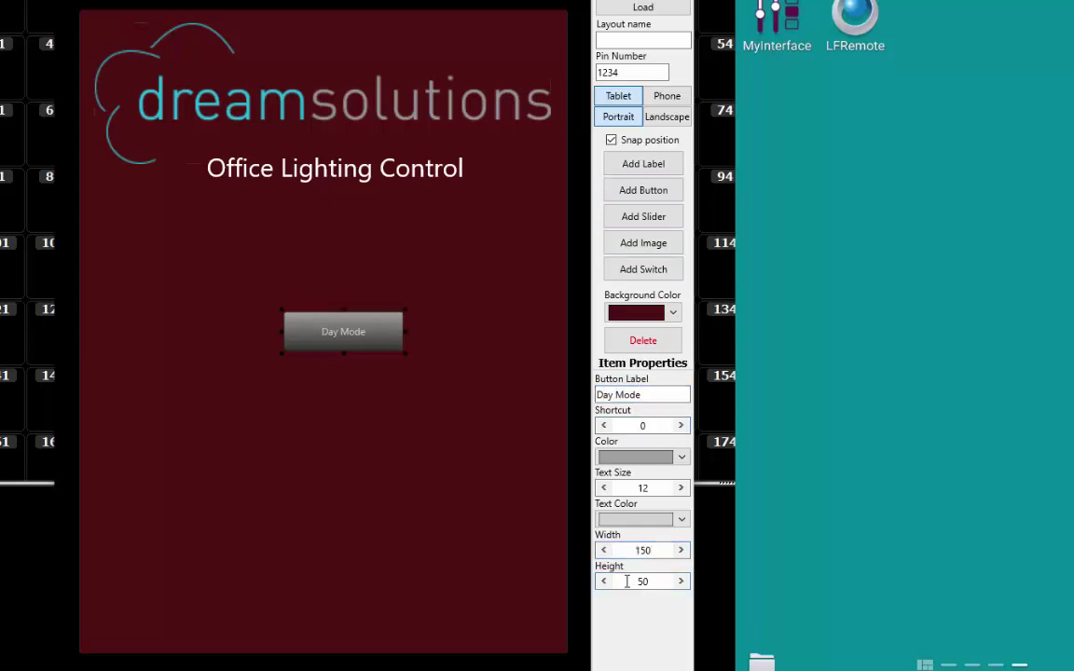
{"action": "double_click", "coordinate": [627, 581]}
{"action": "type", "text": "75"}
{"action": "left_click", "coordinate": [634, 487]}
{"action": "double_click", "coordinate": [631, 488]}
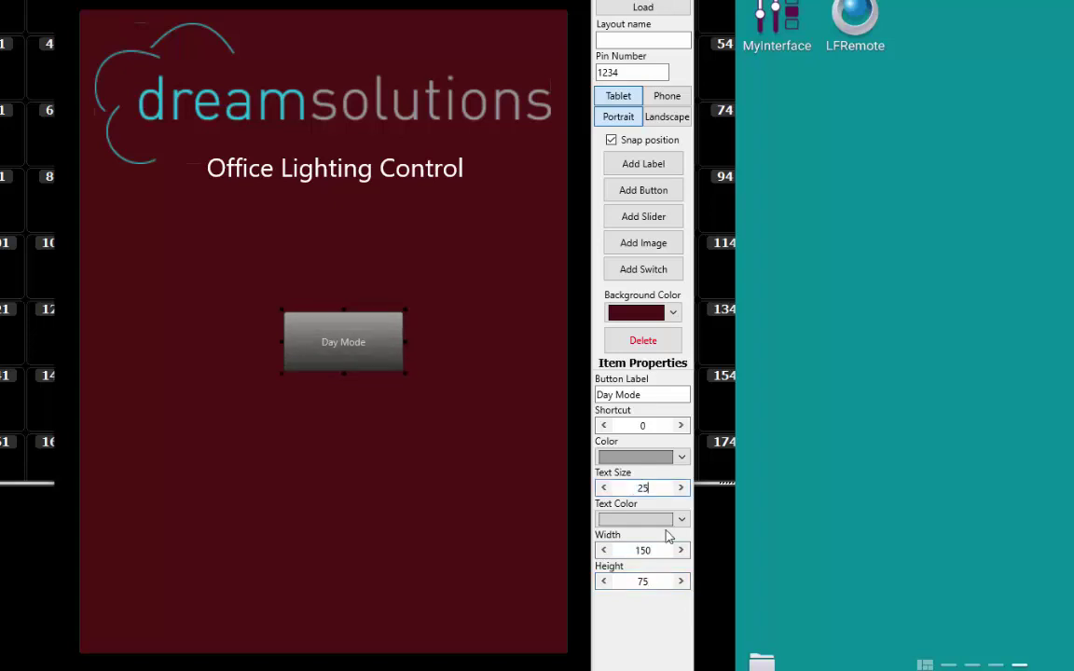
- Colour the Day Mode button bright green and move it just below the title
{"action": "left_click", "coordinate": [680, 457]}
{"action": "left_click", "coordinate": [715, 504]}
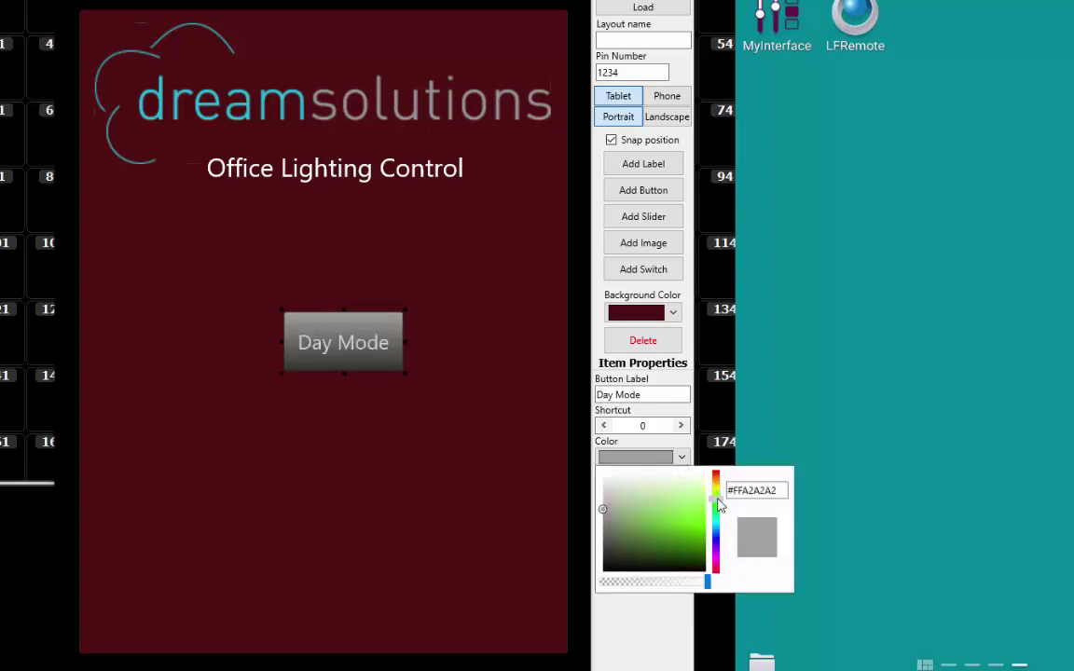
{"action": "left_click", "coordinate": [693, 486]}
{"action": "left_click", "coordinate": [658, 646]}
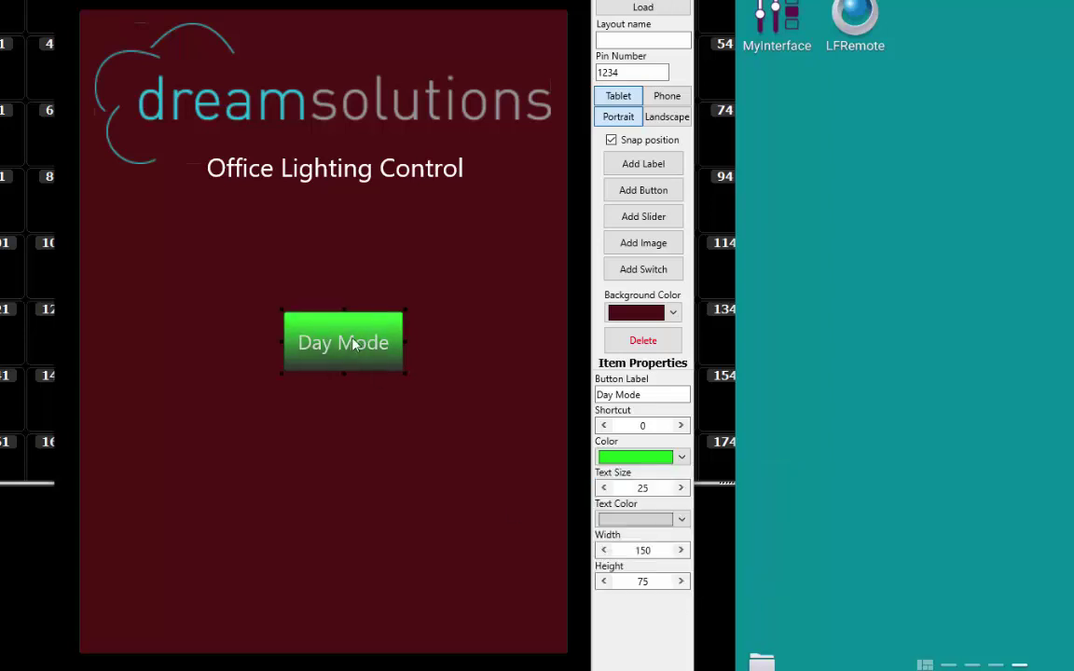
{"action": "left_click_drag", "start_coordinate": [350, 340], "coordinate": [175, 233]}
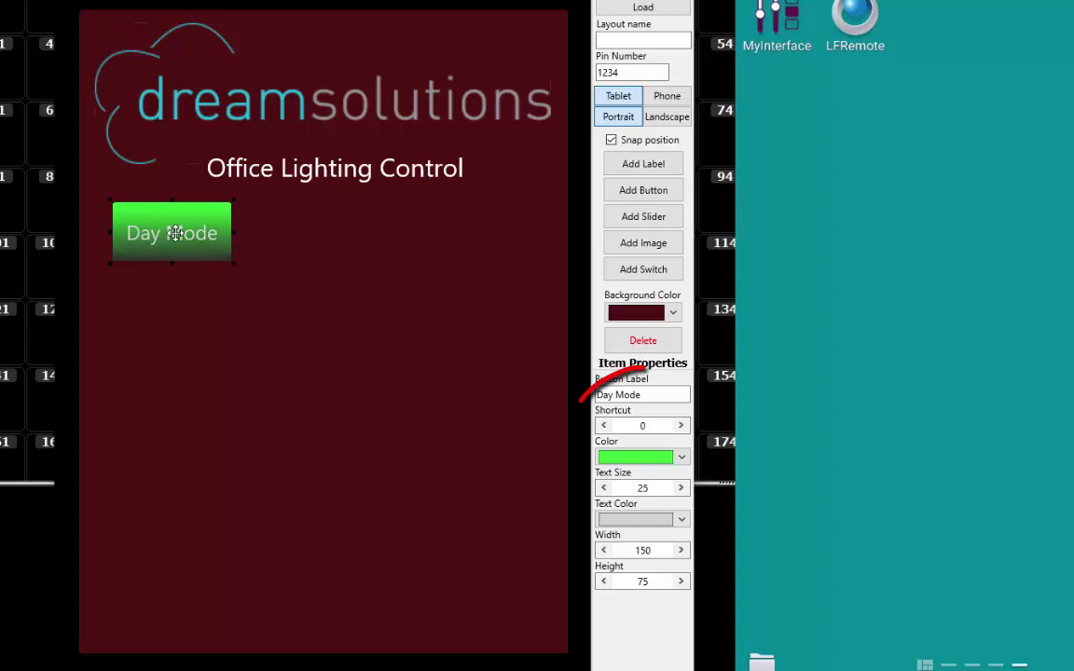
- Assign shortcut number 1 to the Day Mode button
{"action": "left_click", "coordinate": [646, 426]}
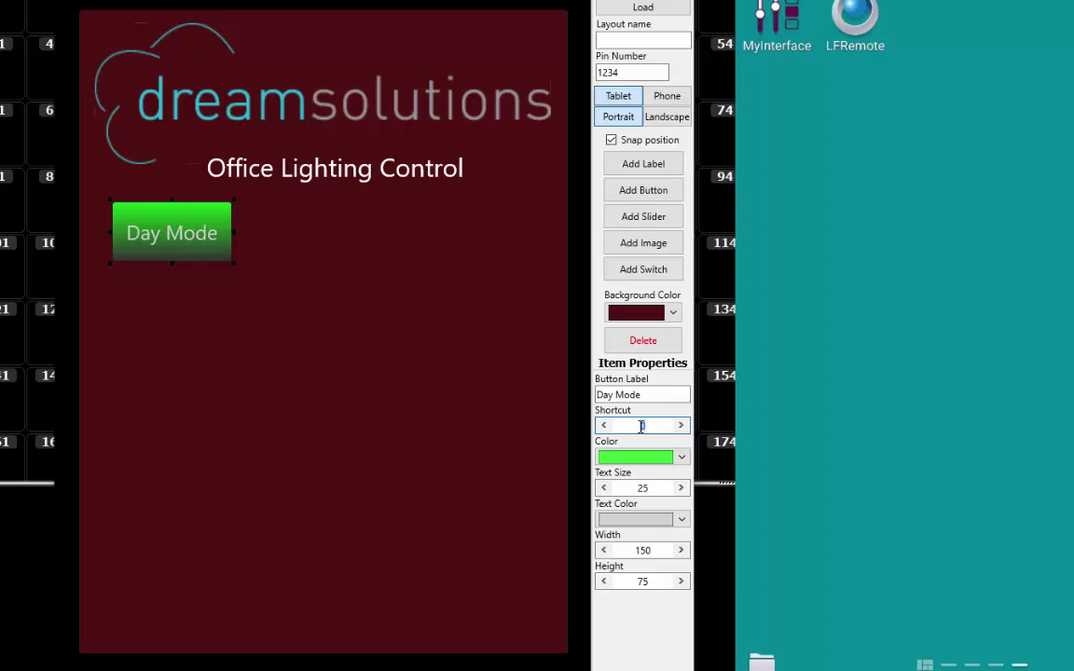
{"action": "type", "text": "1"}
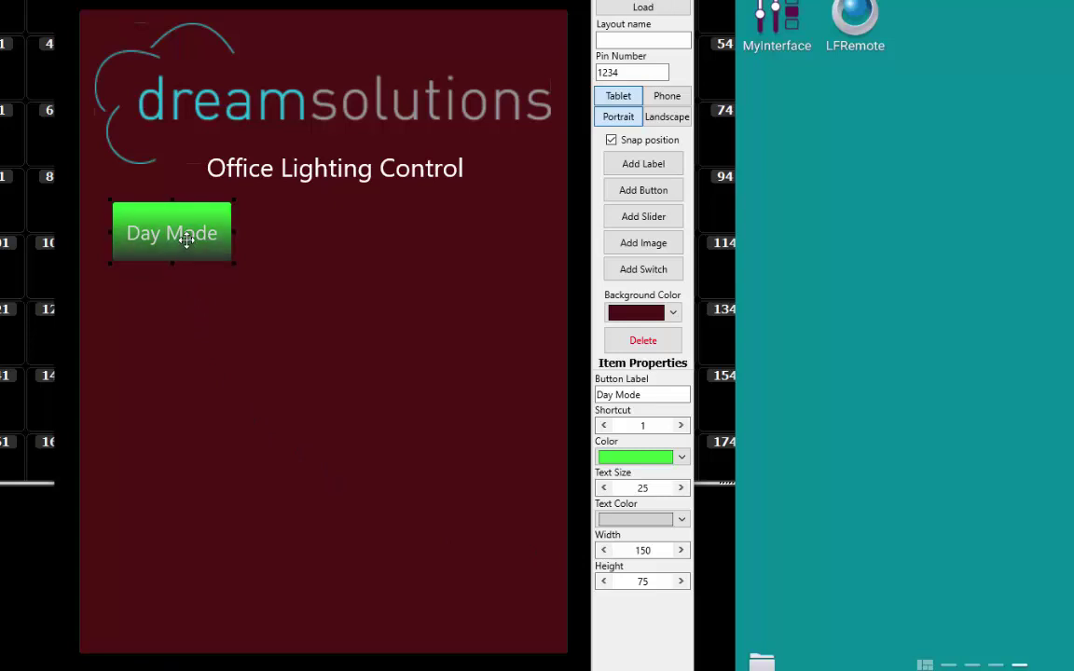
{"action": "left_click_drag", "start_coordinate": [187, 240], "coordinate": [372, 86]}
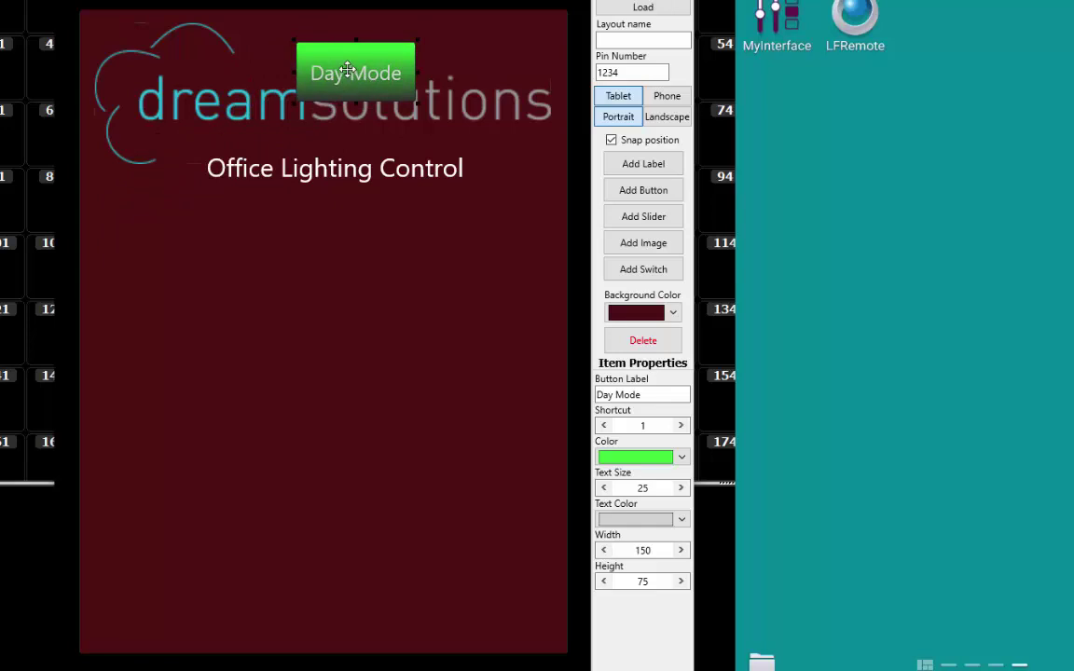
{"action": "right_click", "coordinate": [347, 70]}
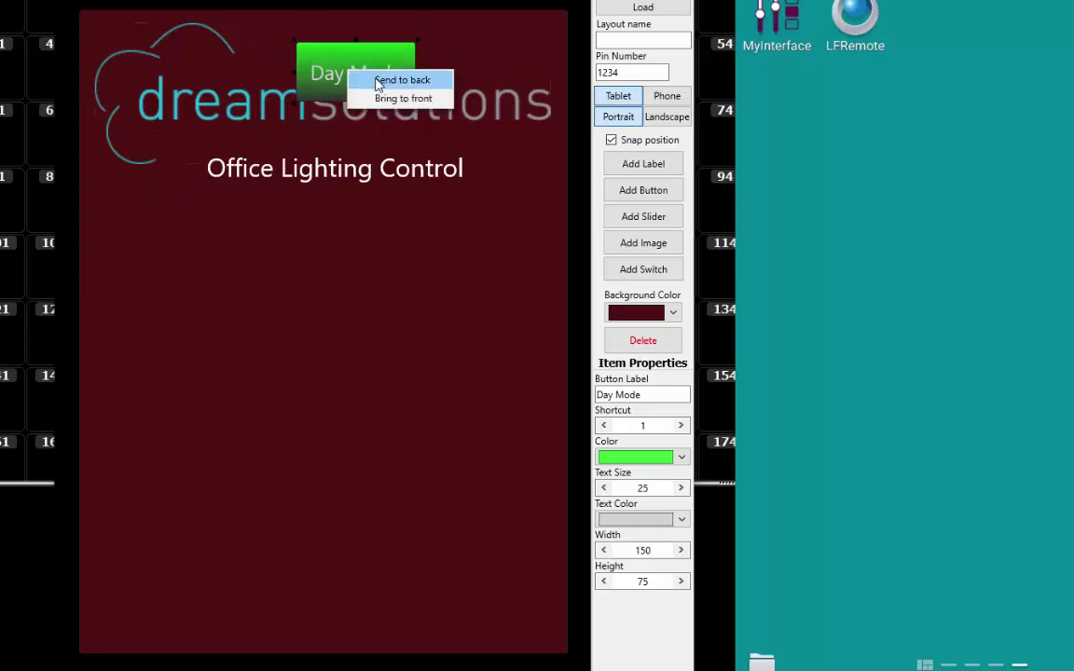
{"action": "left_click", "coordinate": [377, 82]}
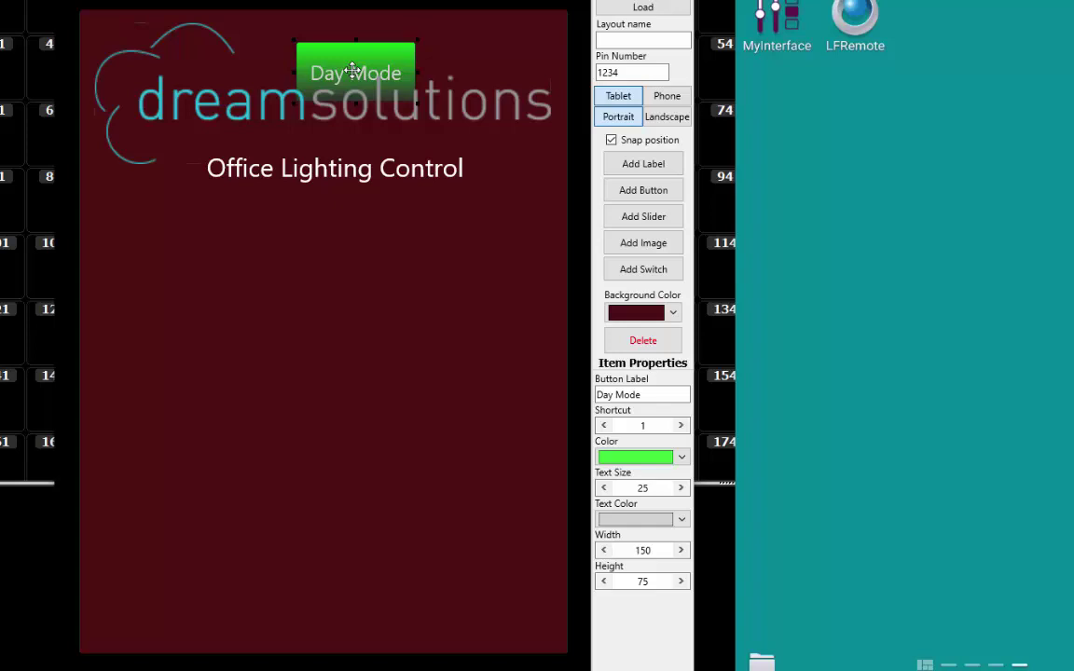
{"action": "right_click", "coordinate": [350, 56]}
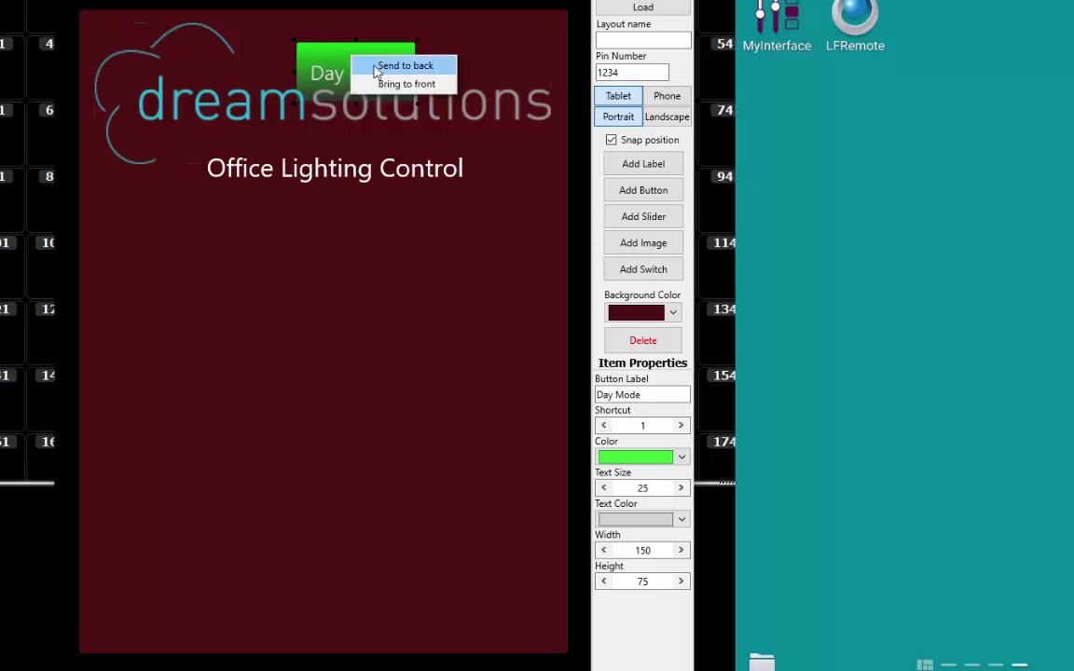
{"action": "left_click", "coordinate": [387, 85]}
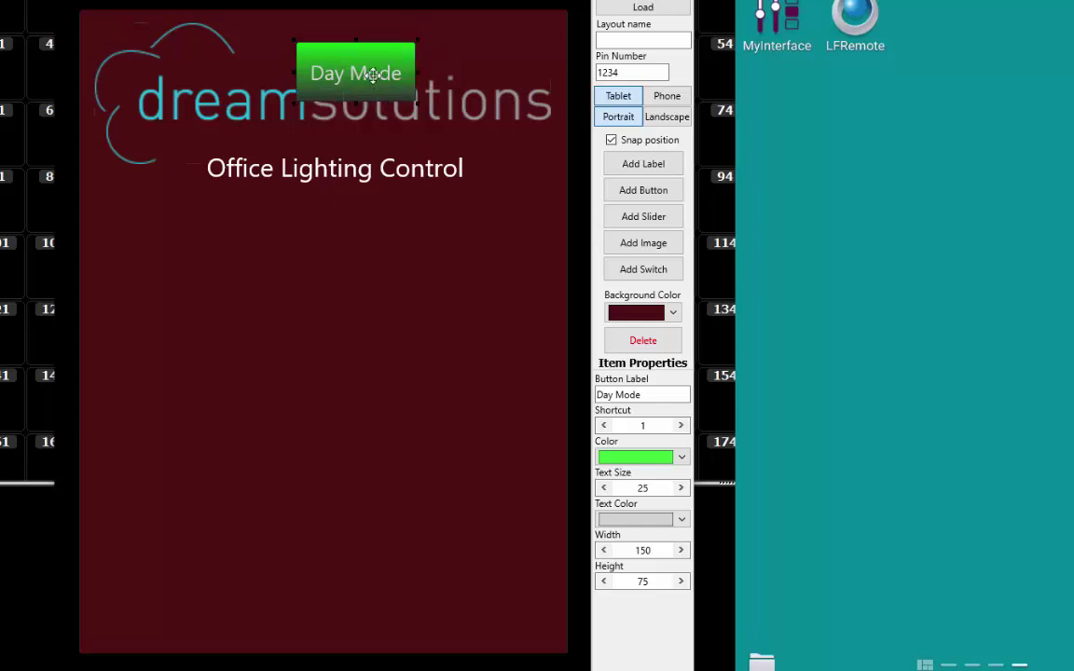
{"action": "left_click_drag", "start_coordinate": [351, 63], "coordinate": [176, 231]}
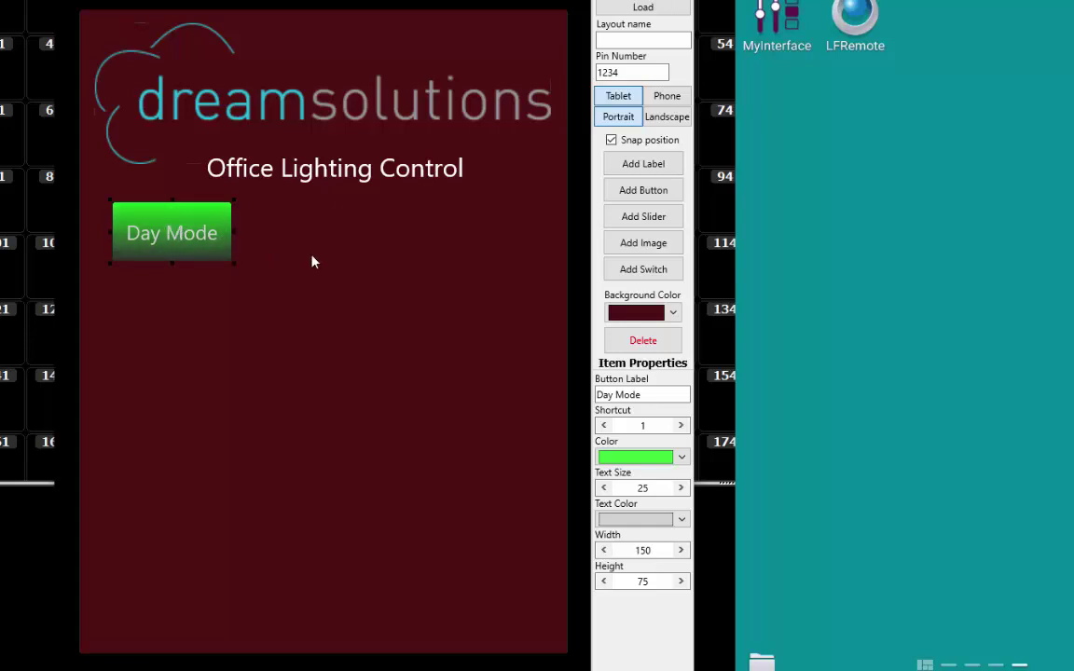
- Add a second button sized 150 × 75 with text size 25
{"action": "left_click", "coordinate": [643, 190]}
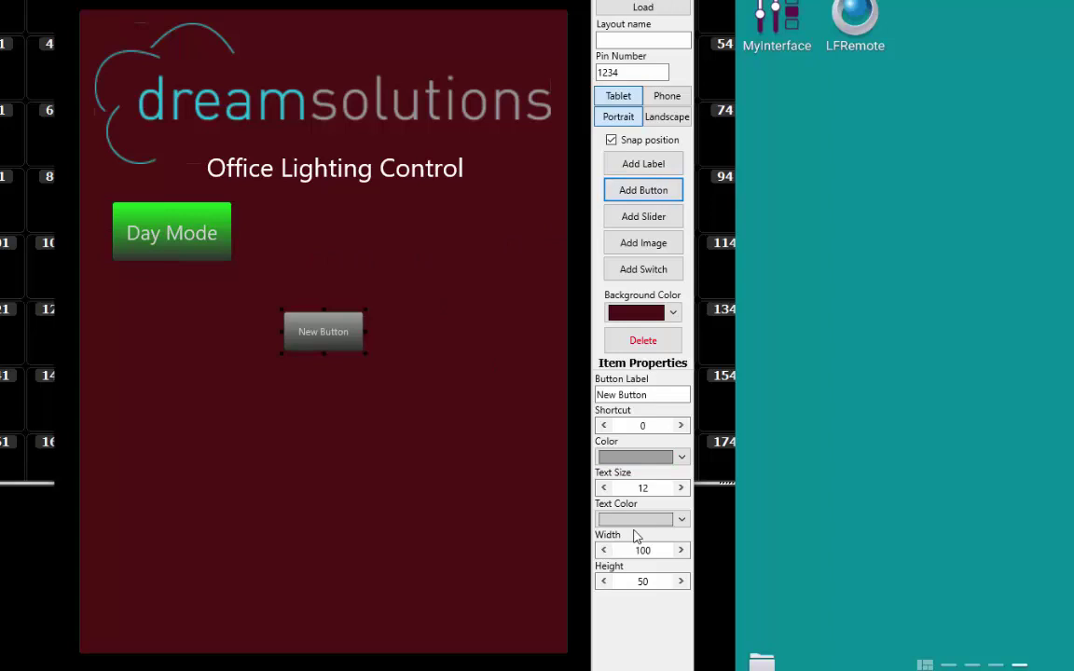
{"action": "left_click", "coordinate": [658, 582]}
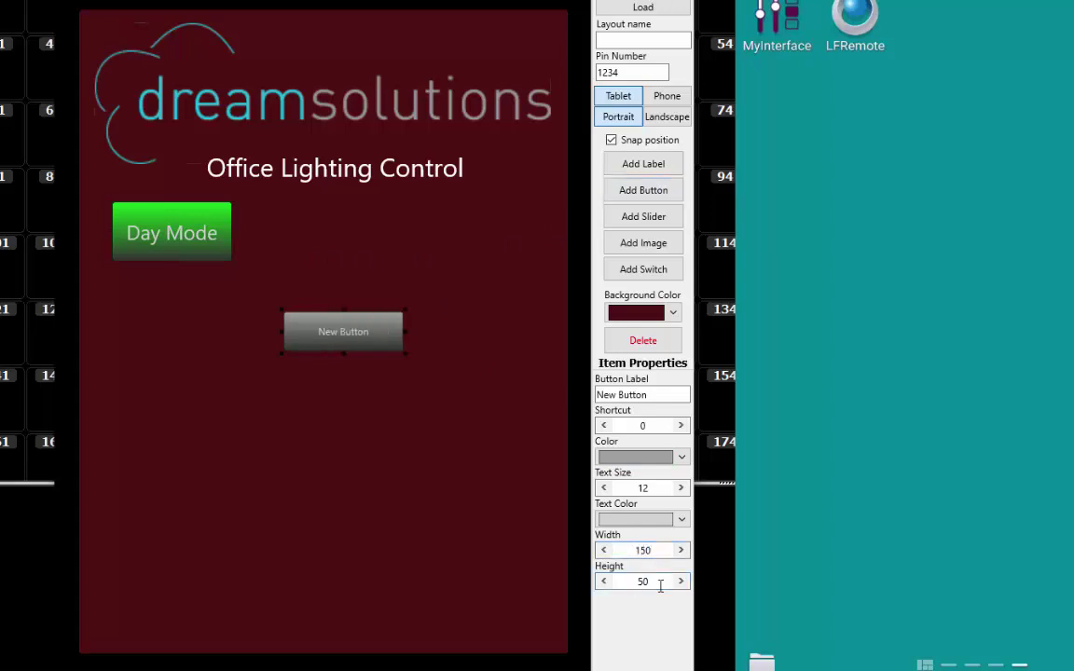
{"action": "left_click_drag", "start_coordinate": [660, 583], "coordinate": [634, 581]}
{"action": "left_click_drag", "start_coordinate": [651, 488], "coordinate": [623, 489]}
{"action": "type", "text": "25"}
{"action": "key", "text": "Return"}
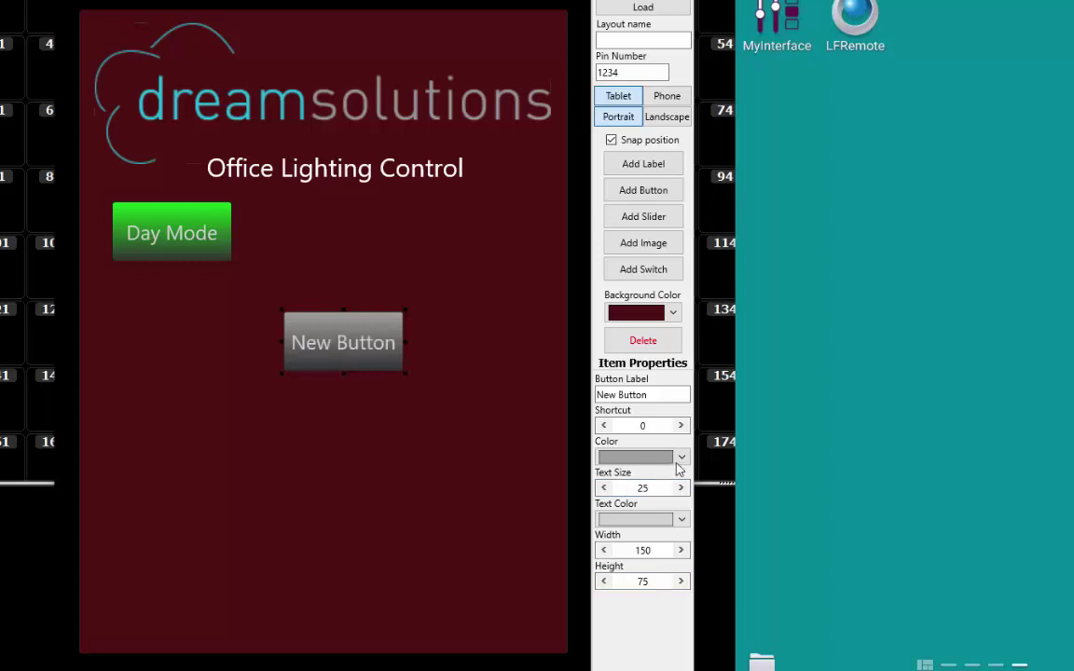
- Make it a blue 'Night Mode' button with shortcut 2, placed beside Day Mode
{"action": "left_click", "coordinate": [643, 457]}
{"action": "left_click_drag", "start_coordinate": [715, 477], "coordinate": [715, 537]}
{"action": "left_click", "coordinate": [700, 528]}
{"action": "left_click", "coordinate": [647, 635]}
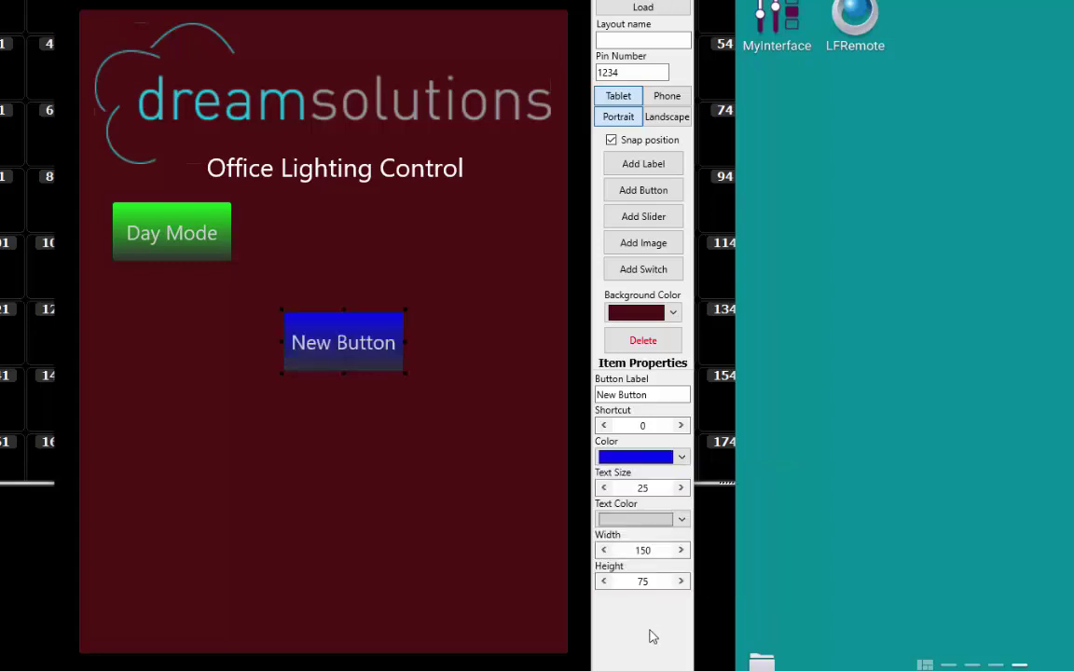
{"action": "left_click_drag", "start_coordinate": [653, 394], "coordinate": [597, 394]}
{"action": "type", "text": "Night Mode"}
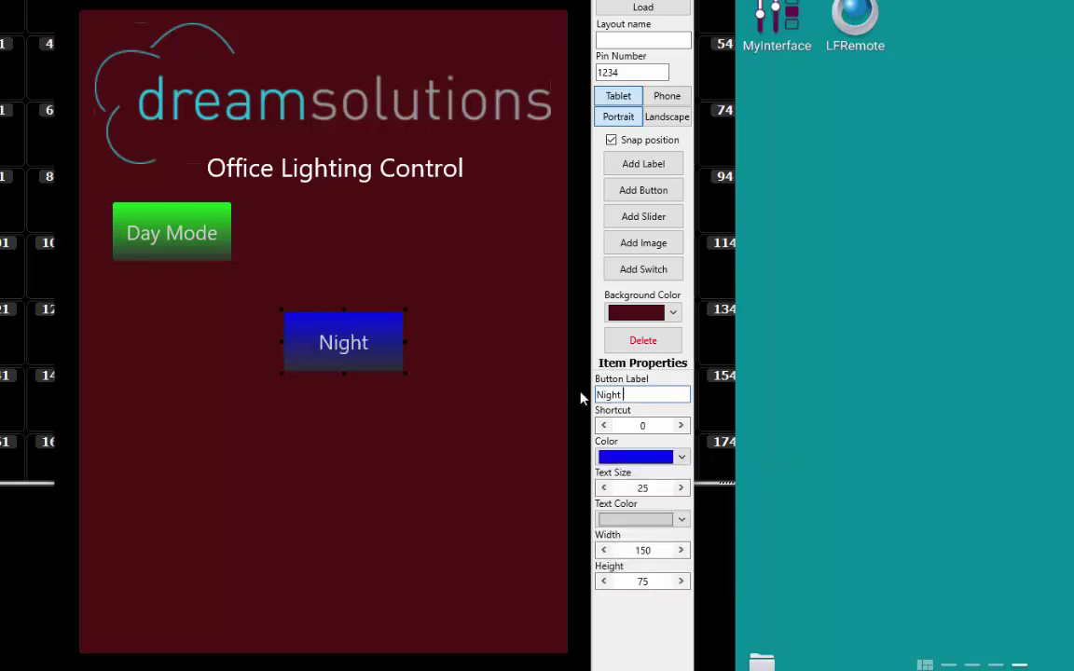
{"action": "left_click", "coordinate": [661, 426]}
{"action": "type", "text": "2"}
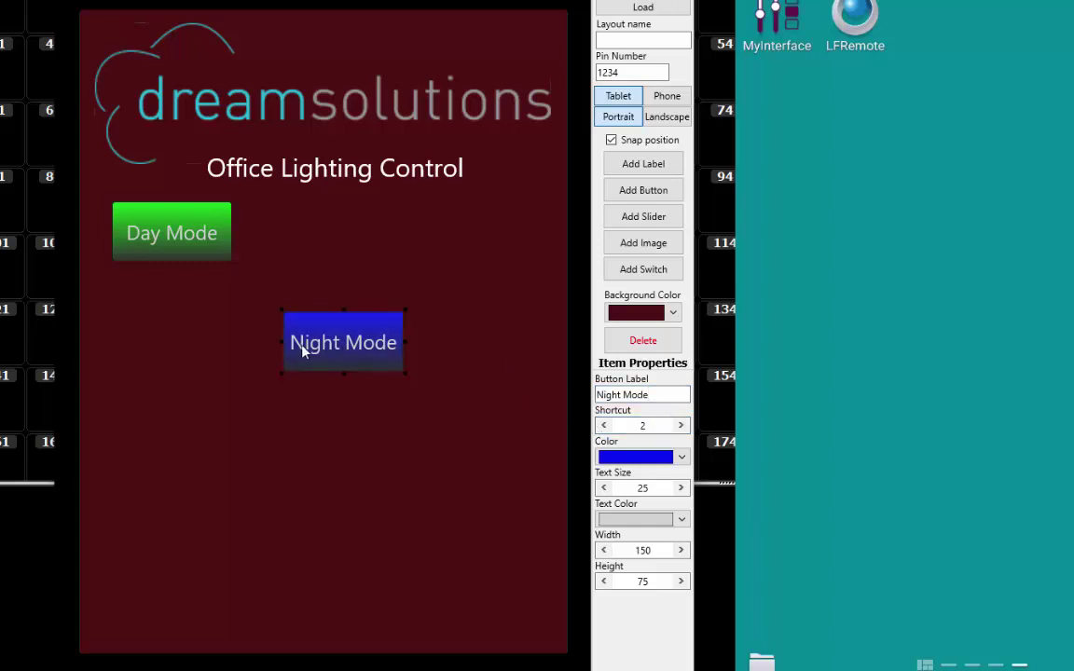
{"action": "left_click_drag", "start_coordinate": [303, 350], "coordinate": [310, 233]}
- Add a third button with width 150, text size 25 and a near-black colour
{"action": "left_click", "coordinate": [643, 190]}
{"action": "left_click", "coordinate": [643, 550]}
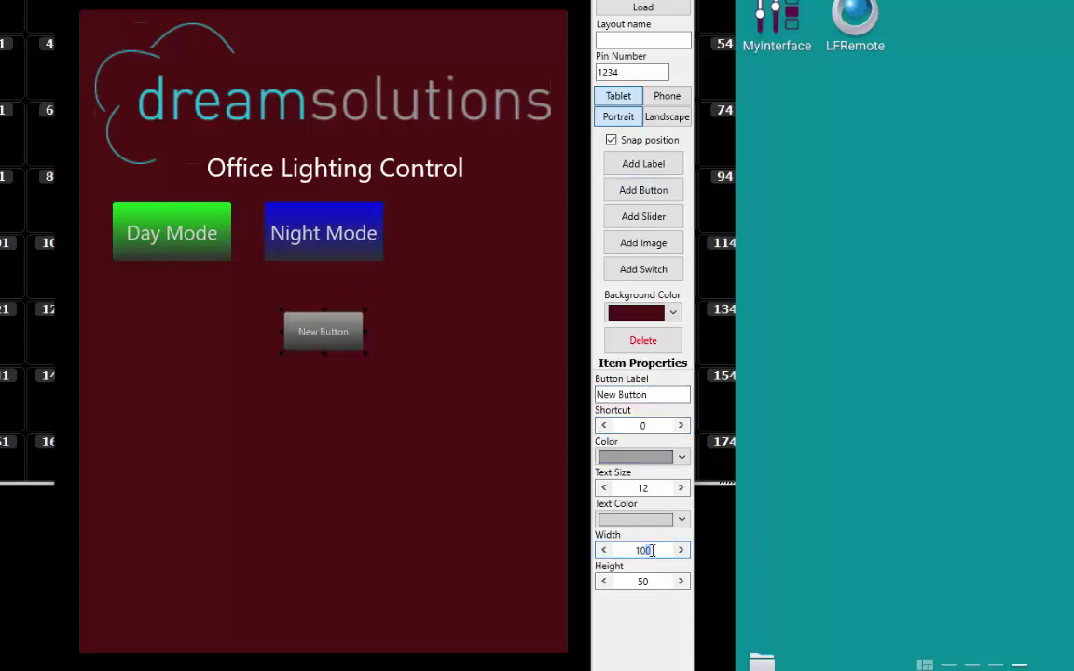
{"action": "type", "text": "150"}
{"action": "key", "text": "Tab"}
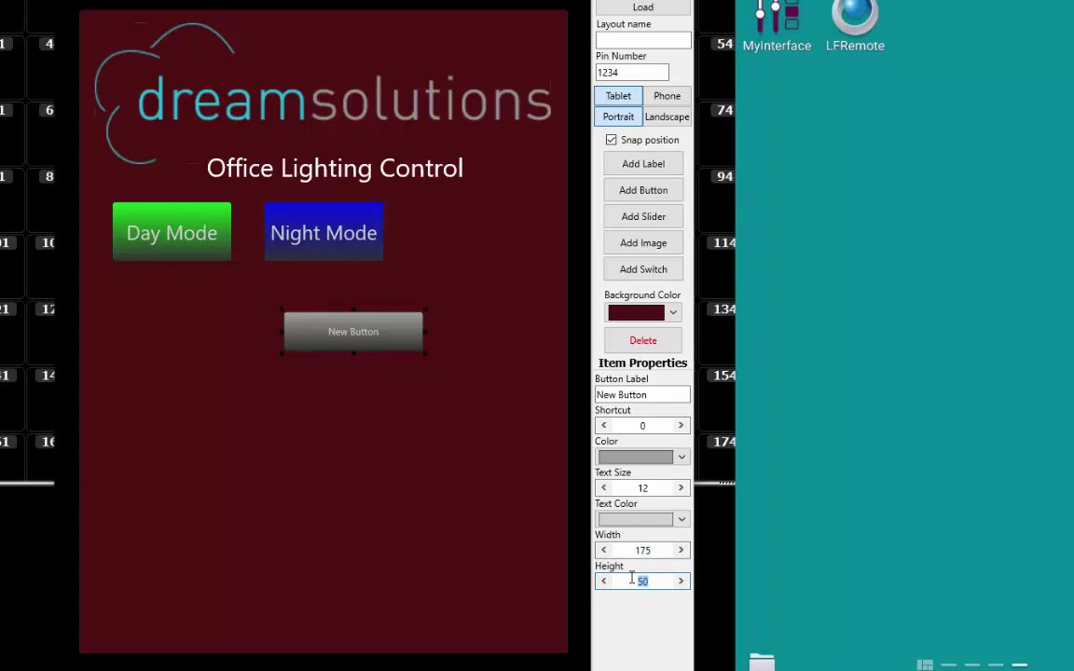
{"action": "double_click", "coordinate": [642, 488]}
{"action": "type", "text": "25"}
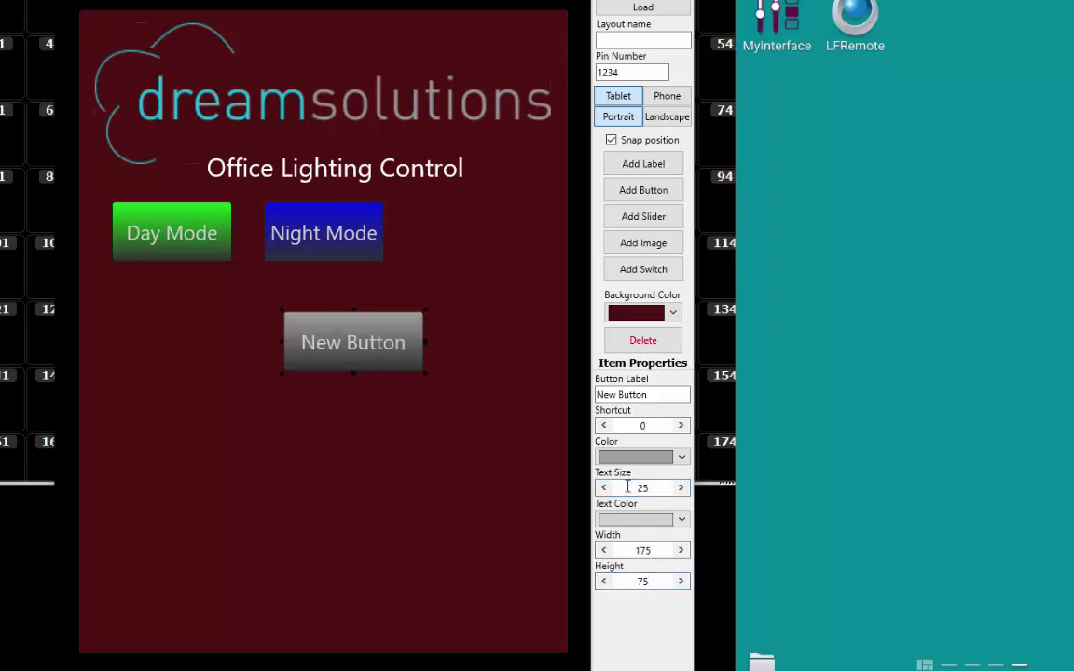
{"action": "left_click", "coordinate": [677, 460]}
{"action": "left_click", "coordinate": [643, 558]}
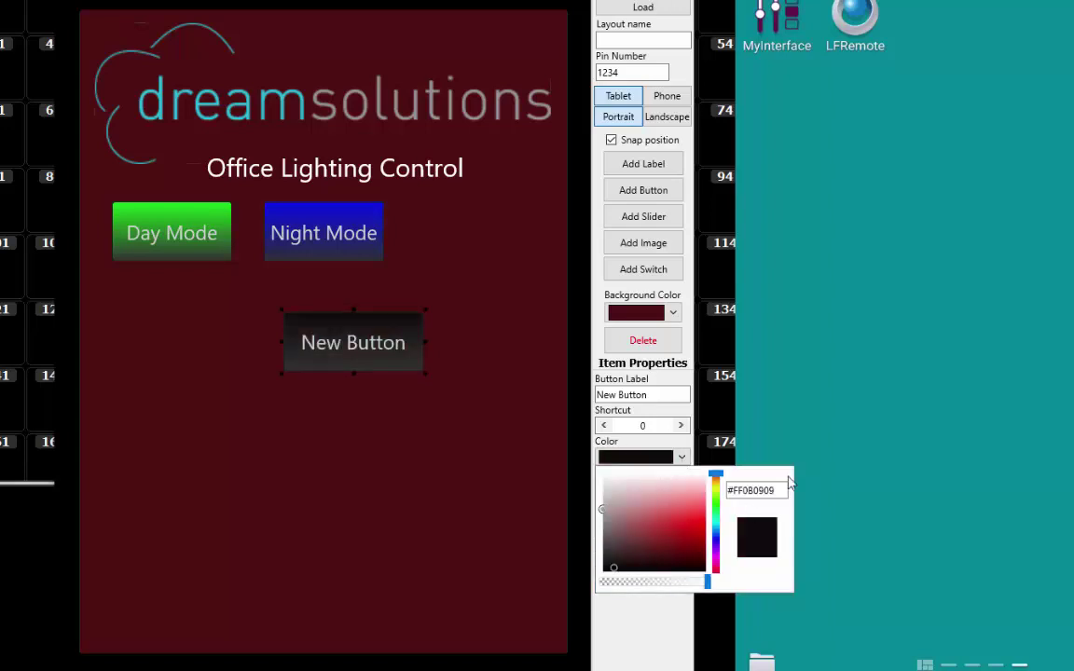
{"action": "left_click", "coordinate": [652, 382]}
- Label it 'Lights Off', place it right of Night Mode, and set width 150
{"action": "triple_click", "coordinate": [643, 395]}
{"action": "type", "text": "Lights Off"}
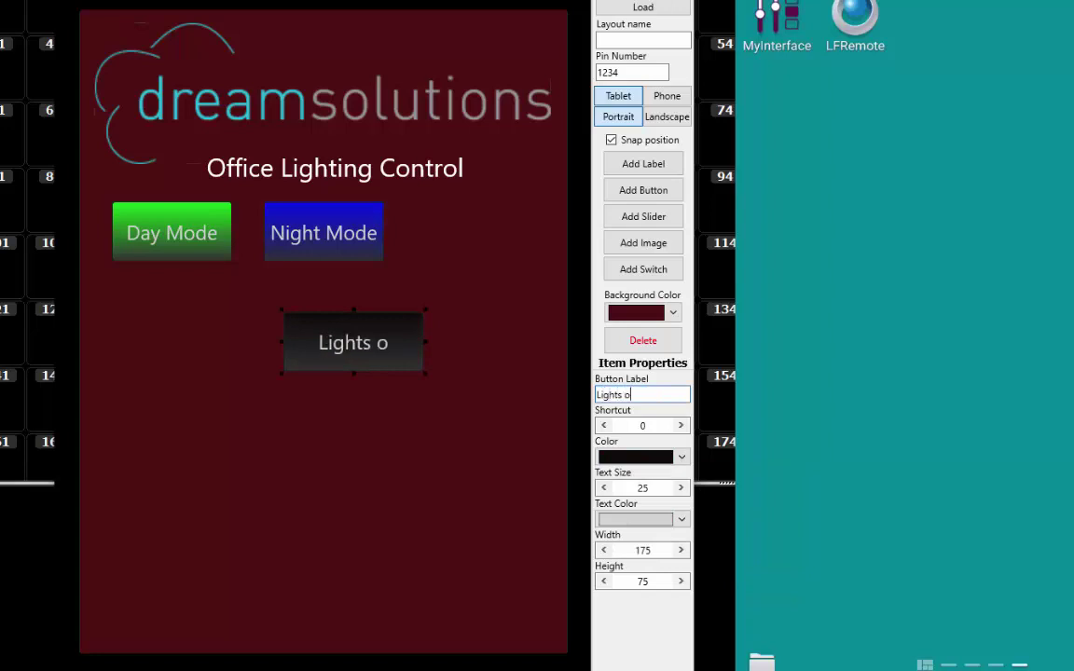
{"action": "left_click_drag", "start_coordinate": [288, 333], "coordinate": [411, 219]}
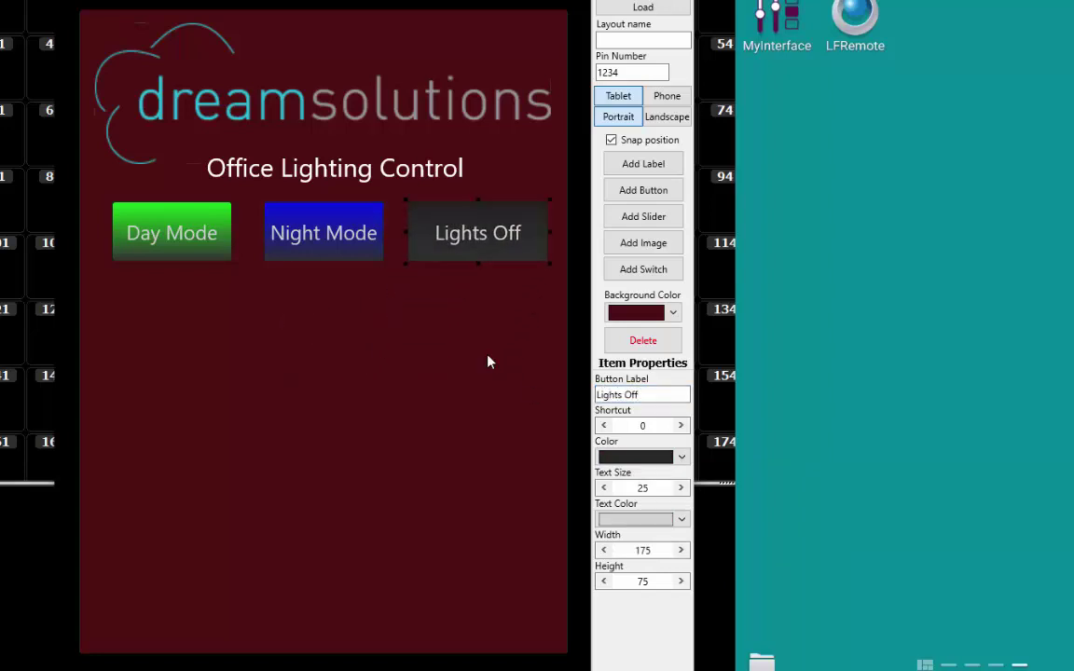
{"action": "double_click", "coordinate": [644, 551]}
{"action": "type", "text": "150"}
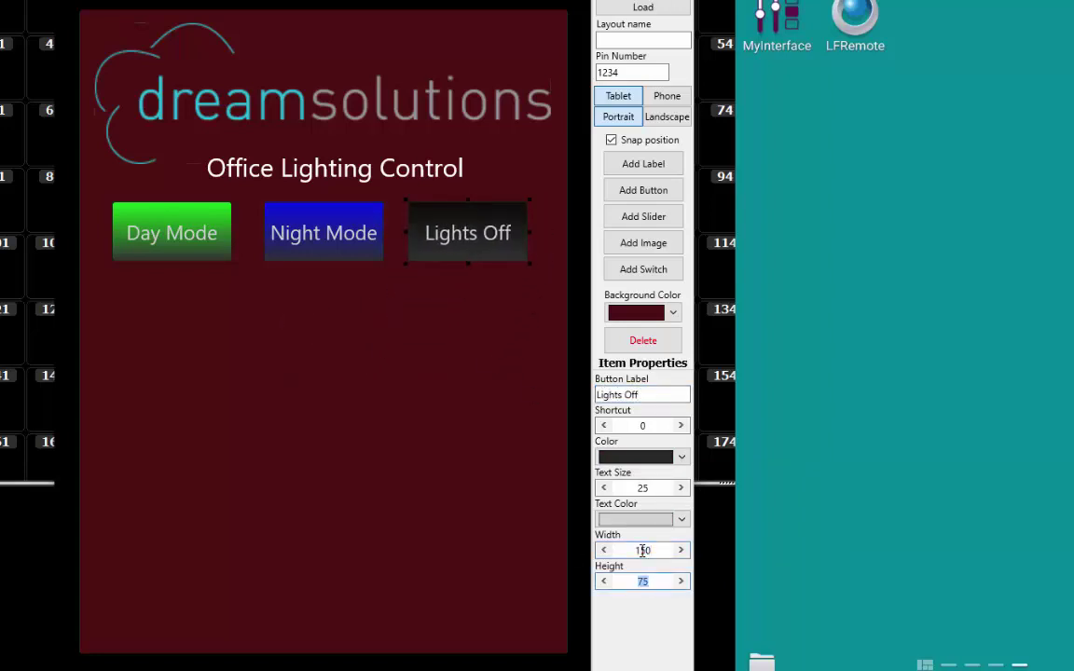
{"action": "key", "text": "Return"}
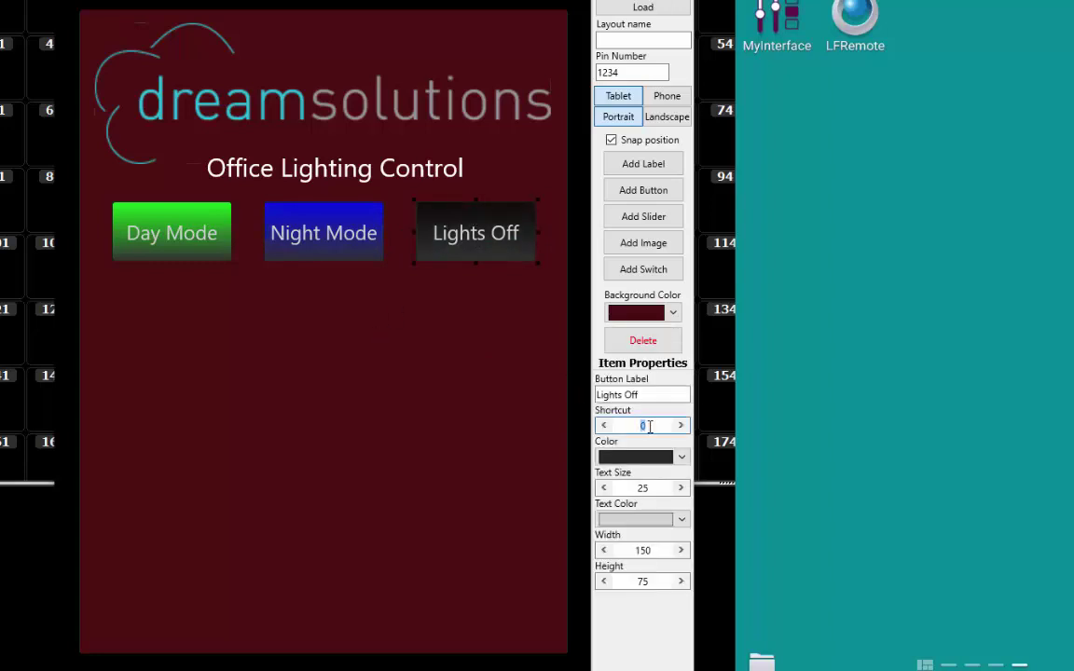
{"action": "left_click", "coordinate": [574, 384]}
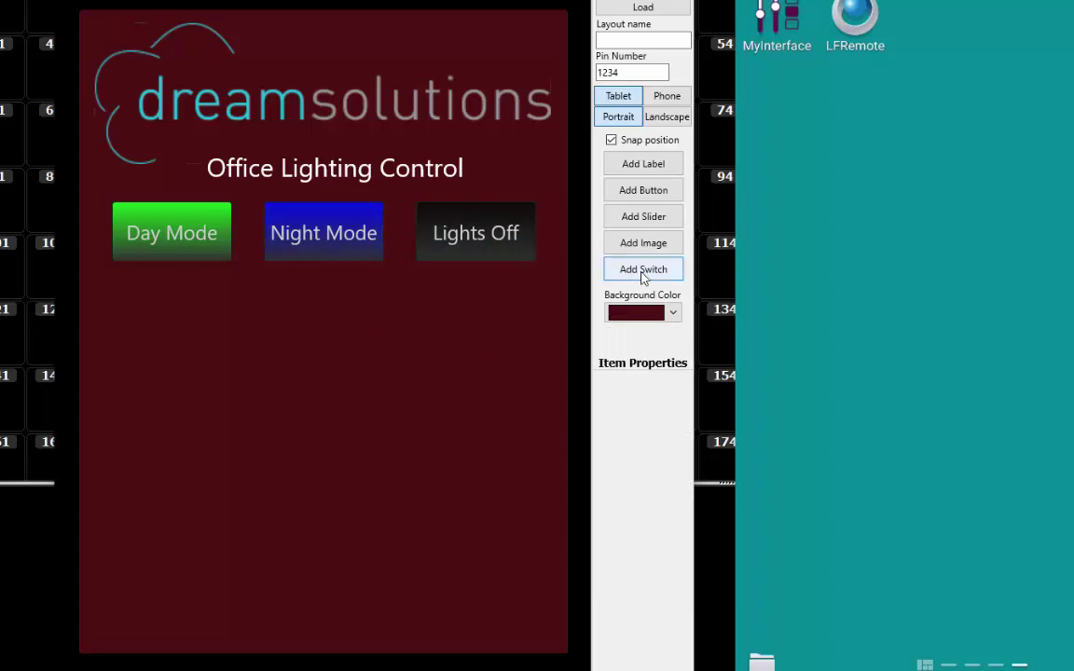
- Add three sliders side by side on the lower left beneath the buttons
{"action": "left_click", "coordinate": [664, 219]}
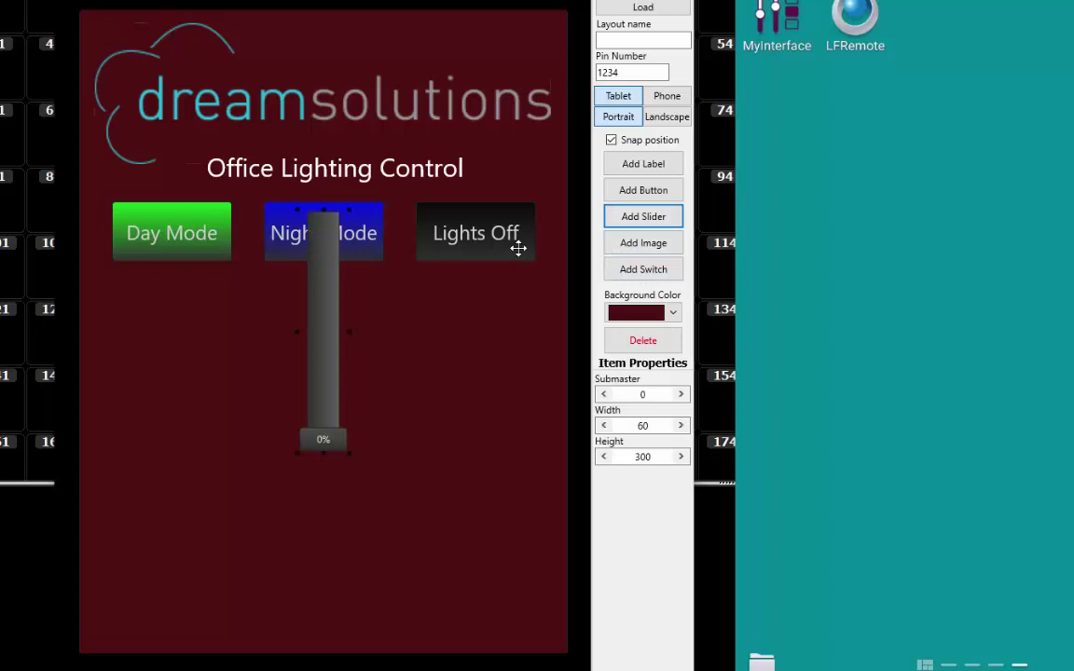
{"action": "left_click_drag", "start_coordinate": [318, 276], "coordinate": [164, 385]}
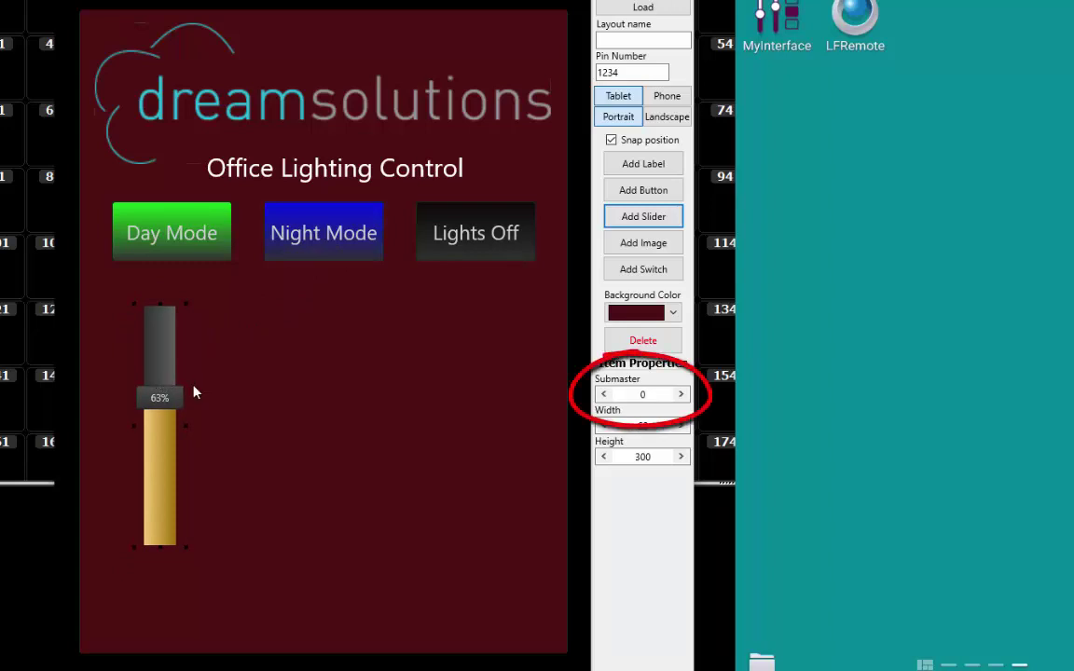
{"action": "left_click", "coordinate": [642, 217]}
{"action": "left_click_drag", "start_coordinate": [307, 270], "coordinate": [248, 386]}
{"action": "left_click", "coordinate": [642, 216]}
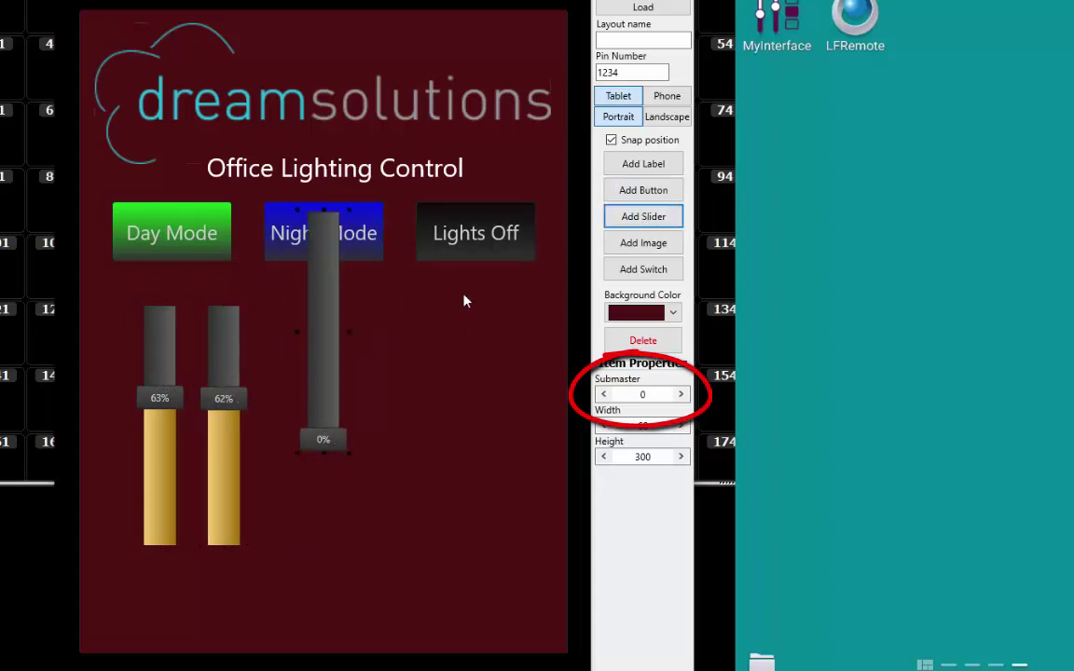
{"action": "left_click_drag", "start_coordinate": [322, 280], "coordinate": [289, 381]}
- Add two more sliders on the right and nudge the third slider slightly left
{"action": "left_click", "coordinate": [648, 220]}
{"action": "left_click_drag", "start_coordinate": [323, 326], "coordinate": [419, 328]}
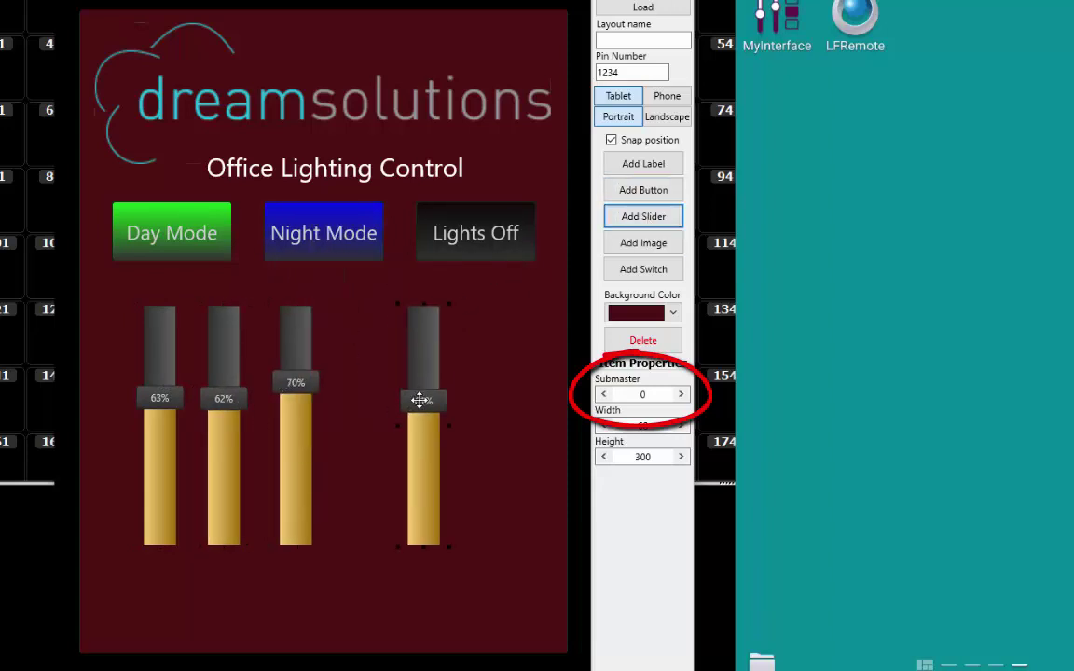
{"action": "left_click", "coordinate": [643, 216]}
{"action": "left_click_drag", "start_coordinate": [322, 280], "coordinate": [492, 399]}
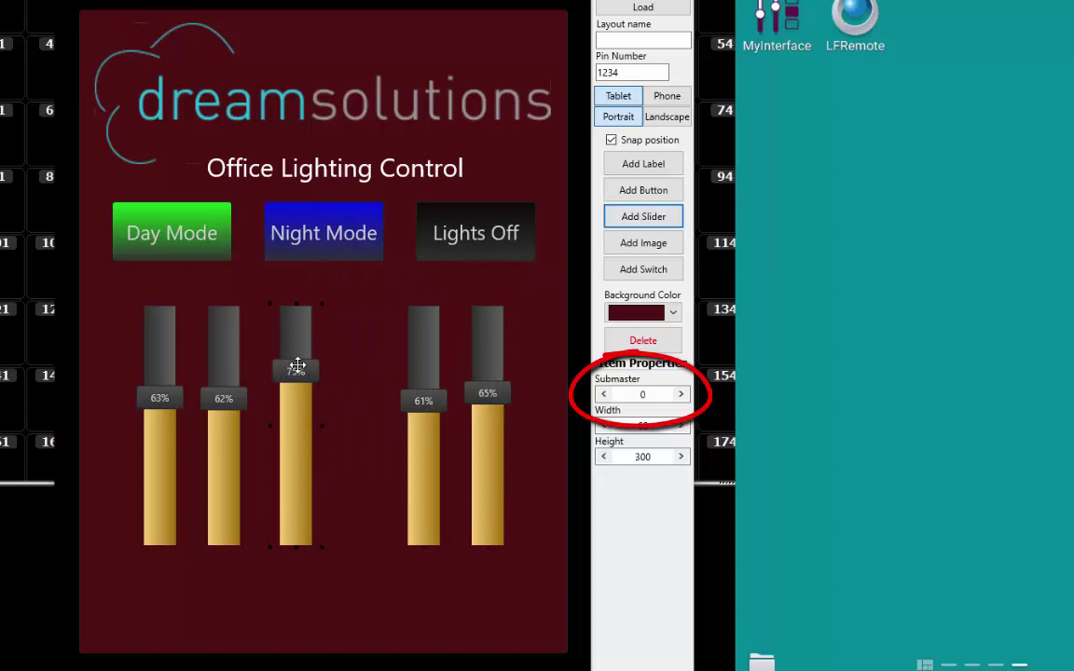
{"action": "left_click_drag", "start_coordinate": [294, 366], "coordinate": [281, 367]}
{"action": "left_click", "coordinate": [372, 340]}
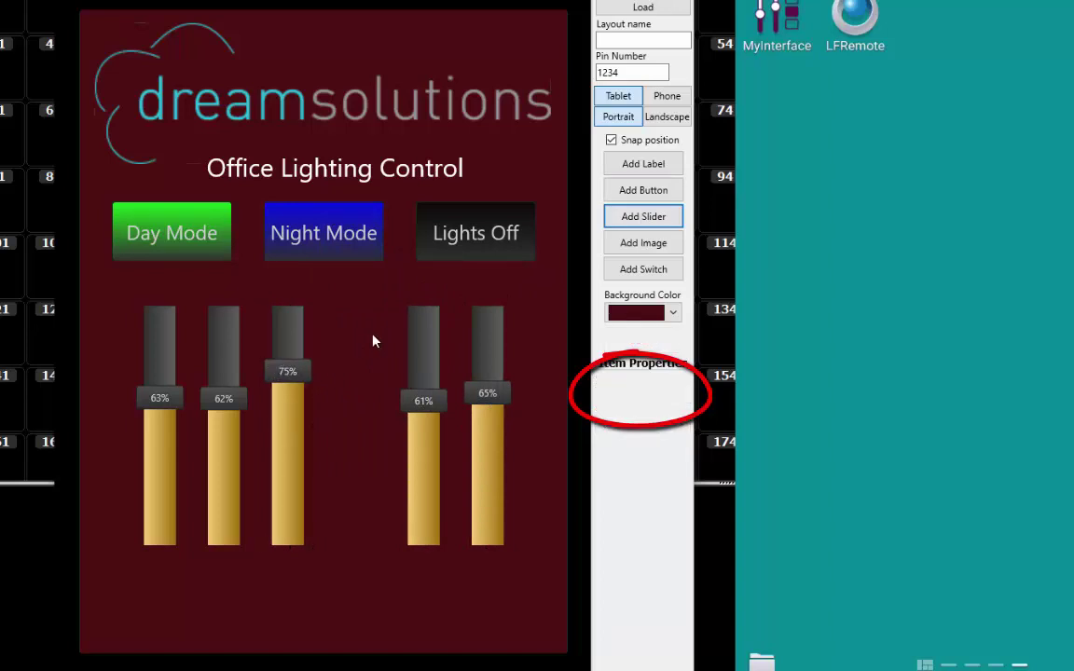
- Add a white 'Conf Room 1' label above the first slider, with snapping turned off
{"action": "left_click", "coordinate": [644, 163]}
{"action": "left_click_drag", "start_coordinate": [288, 321], "coordinate": [152, 298]}
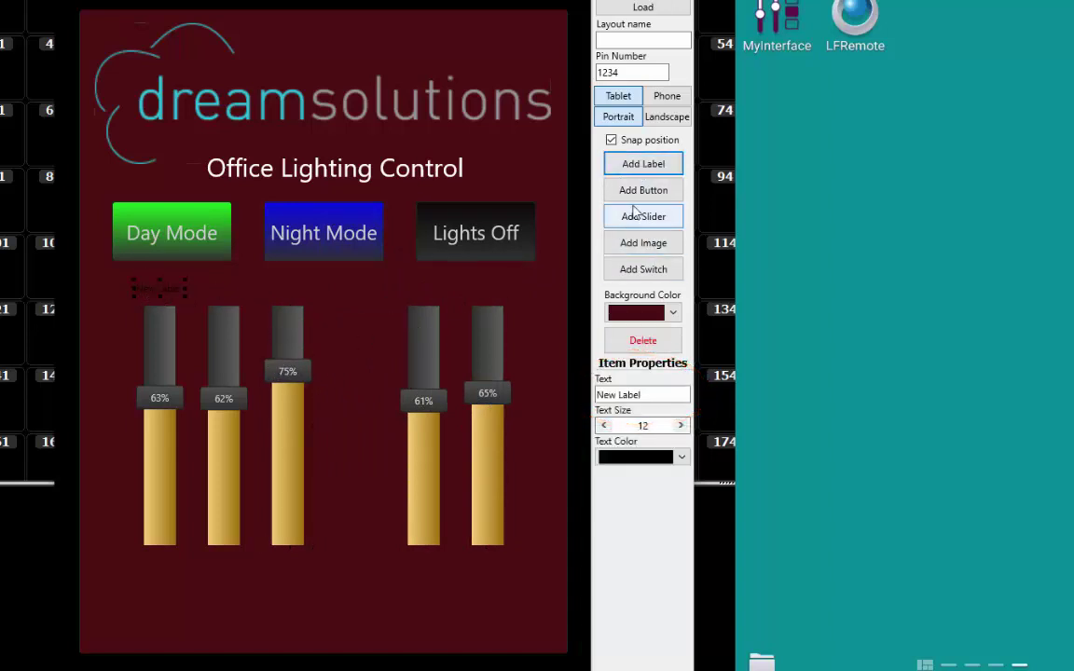
{"action": "left_click", "coordinate": [681, 457]}
{"action": "left_click", "coordinate": [714, 477]}
{"action": "left_click", "coordinate": [643, 394]}
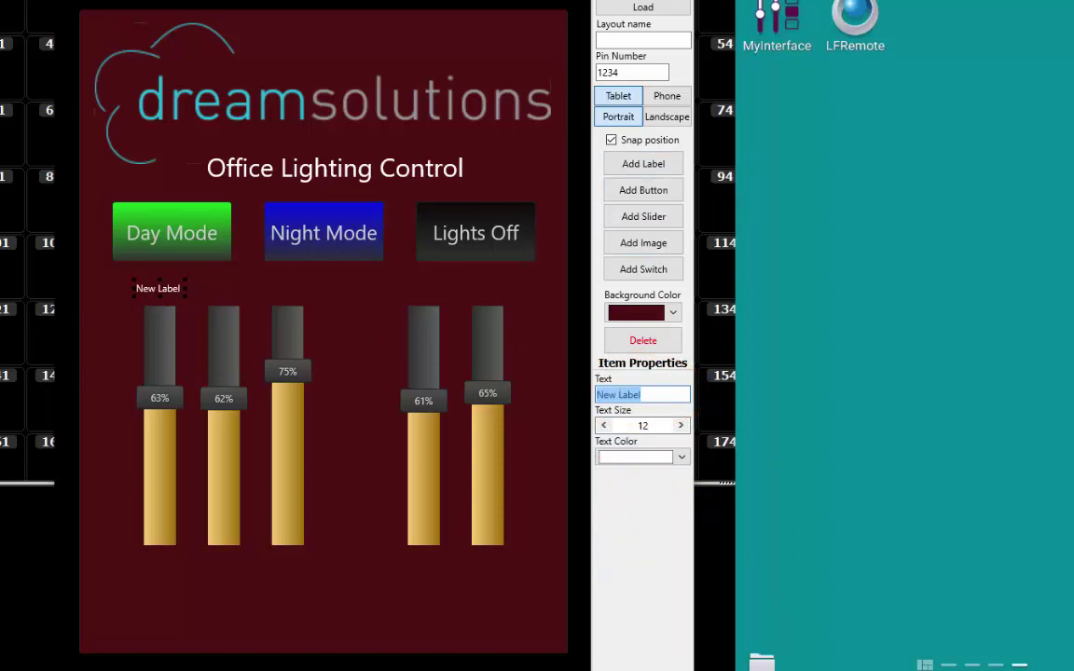
{"action": "type", "text": "Conf Room 1"}
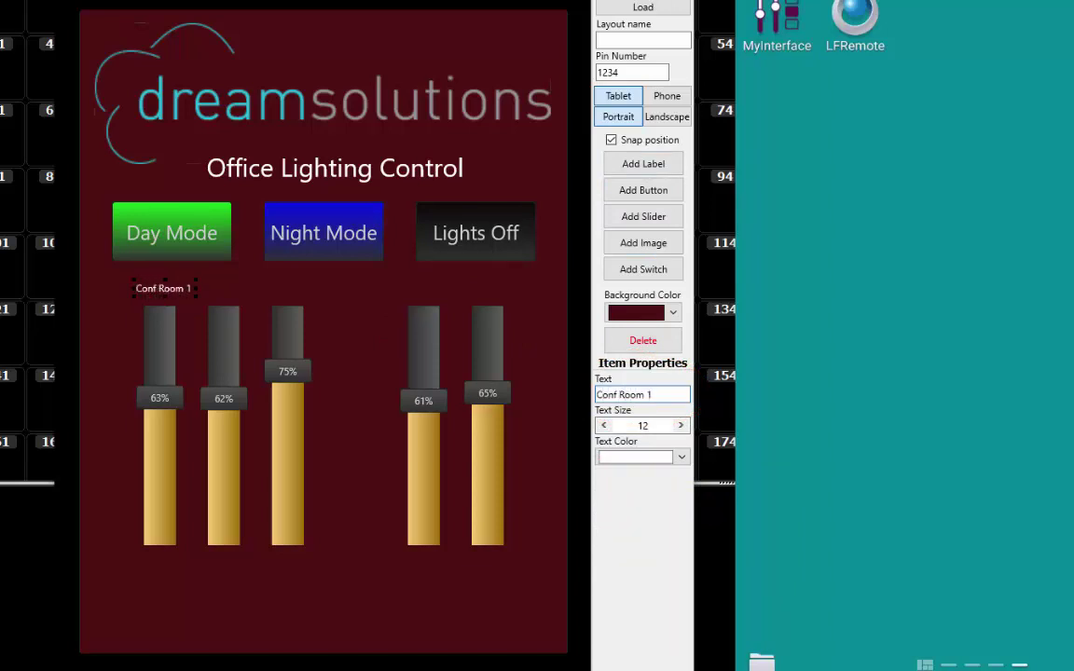
{"action": "left_click", "coordinate": [610, 140]}
{"action": "left_click_drag", "start_coordinate": [163, 289], "coordinate": [161, 297]}
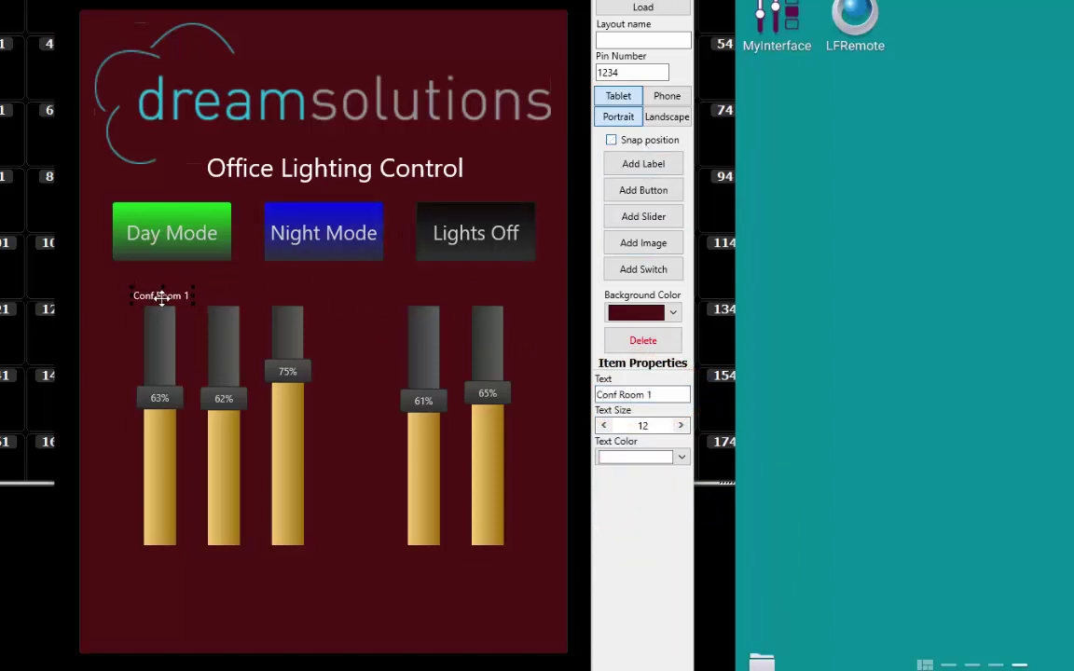
- Add a white 'Conf Room 2' label above the second slider
{"action": "left_click", "coordinate": [643, 163]}
{"action": "left_click_drag", "start_coordinate": [305, 331], "coordinate": [235, 293]}
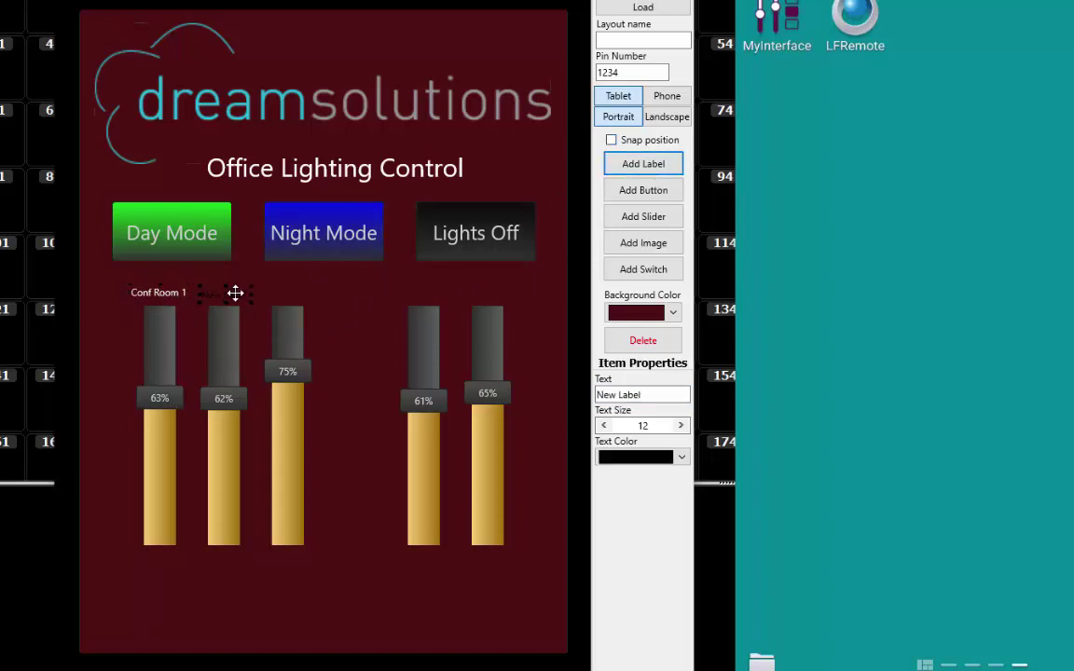
{"action": "left_click", "coordinate": [624, 394]}
{"action": "type", "text": "Conf Room 2"}
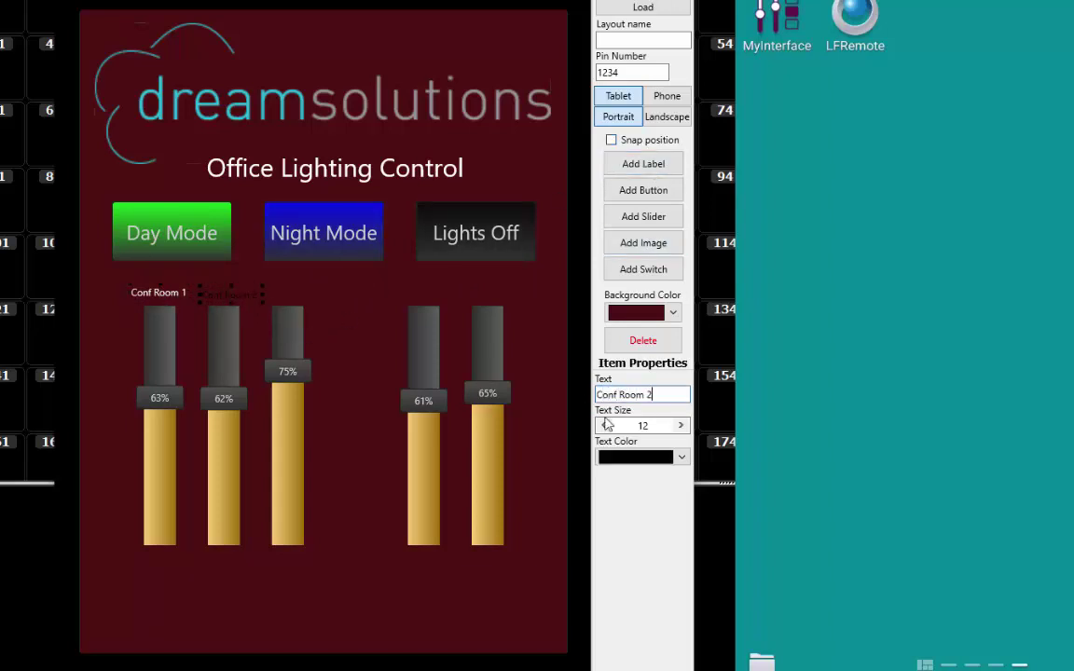
{"action": "left_click", "coordinate": [635, 456]}
{"action": "left_click", "coordinate": [604, 478]}
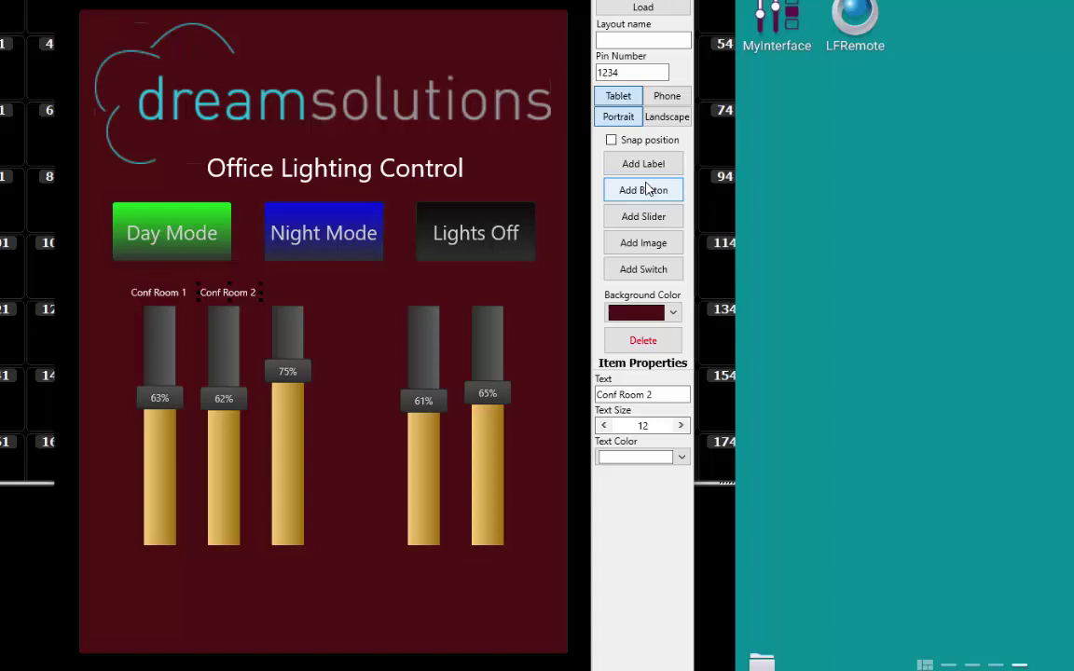
- Add a white 'Conf Room 3' label above the third slider, shifted slightly left
{"action": "left_click", "coordinate": [643, 163]}
{"action": "left_click_drag", "start_coordinate": [307, 340], "coordinate": [294, 295]}
{"action": "triple_click", "coordinate": [644, 394]}
{"action": "type", "text": "C"}
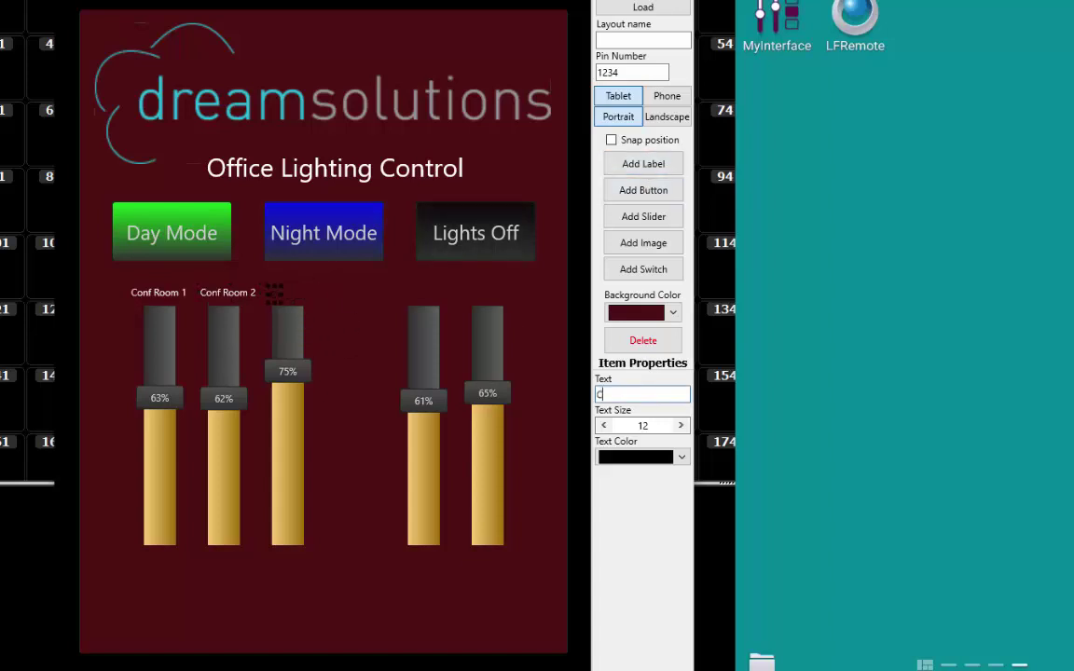
{"action": "type", "text": "onf Room 3"}
{"action": "left_click", "coordinate": [618, 456]}
{"action": "left_click", "coordinate": [607, 477]}
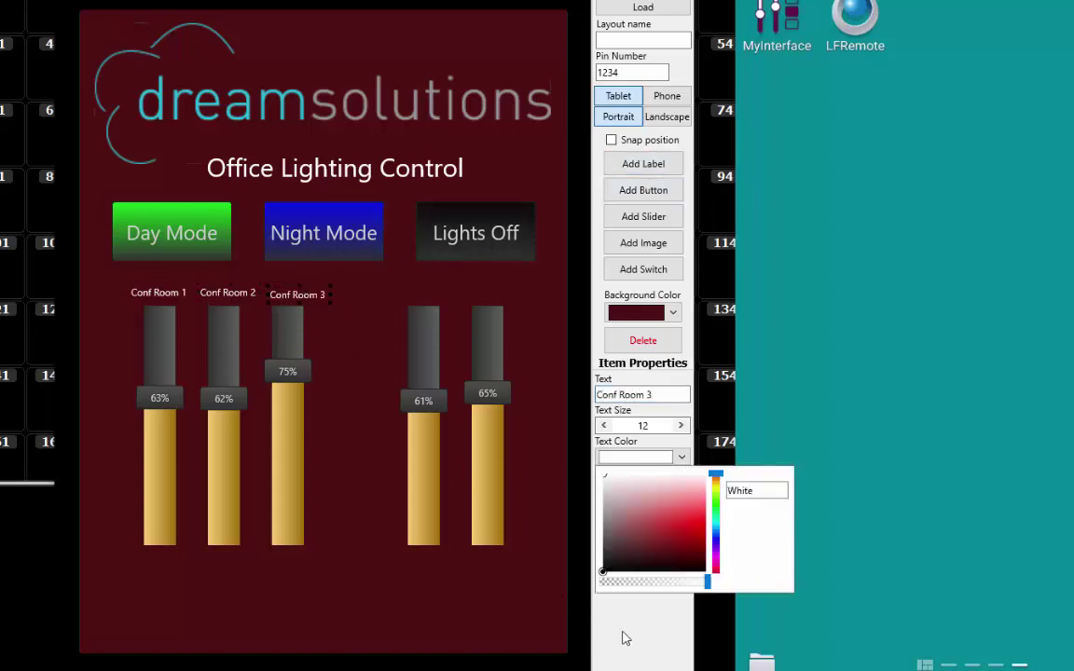
{"action": "left_click", "coordinate": [625, 639]}
{"action": "left_click_drag", "start_coordinate": [293, 295], "coordinate": [283, 295]}
{"action": "left_click", "coordinate": [248, 293]}
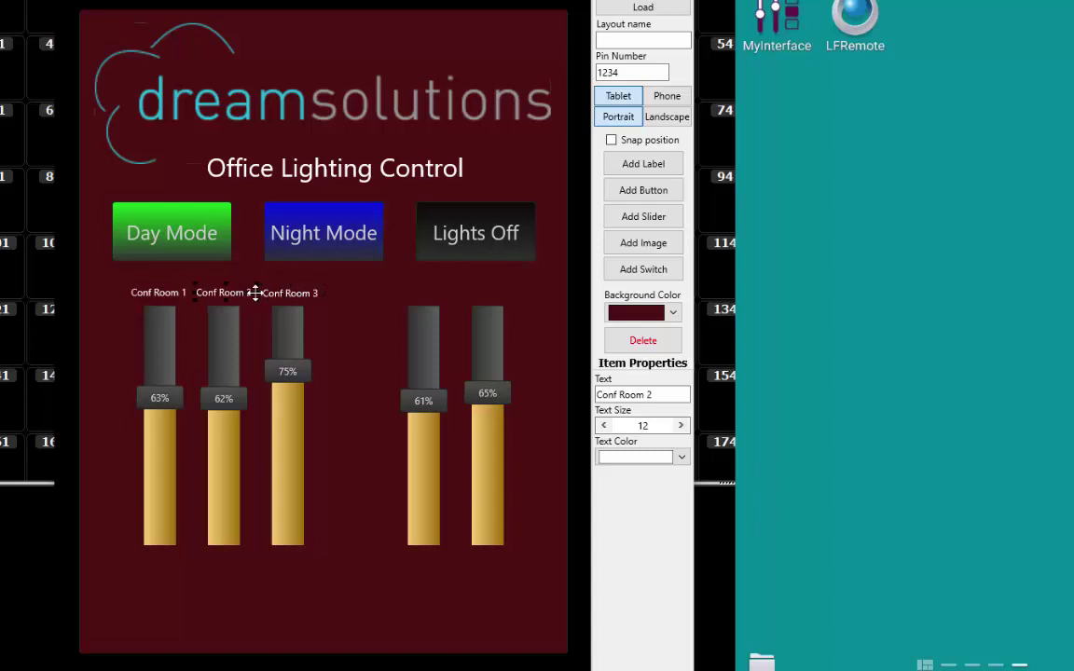
{"action": "left_click", "coordinate": [446, 295]}
- Add a white 'Entrance' label above the fourth slider
{"action": "left_click", "coordinate": [643, 163]}
{"action": "left_click_drag", "start_coordinate": [307, 341], "coordinate": [432, 295]}
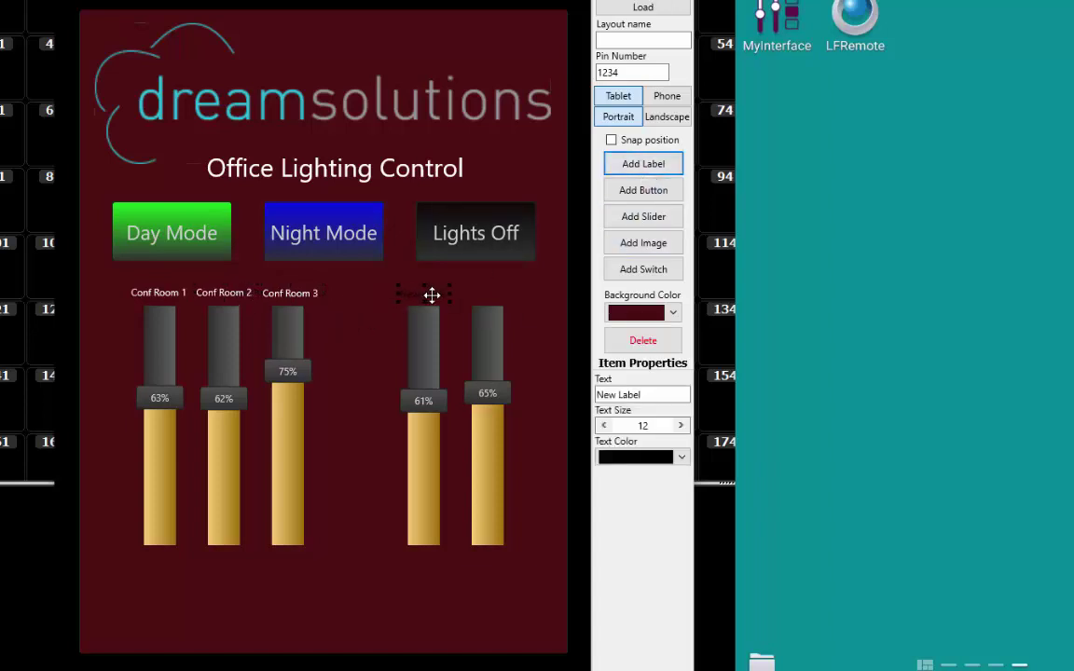
{"action": "key", "text": "Tab"}
{"action": "type", "text": "Entra"}
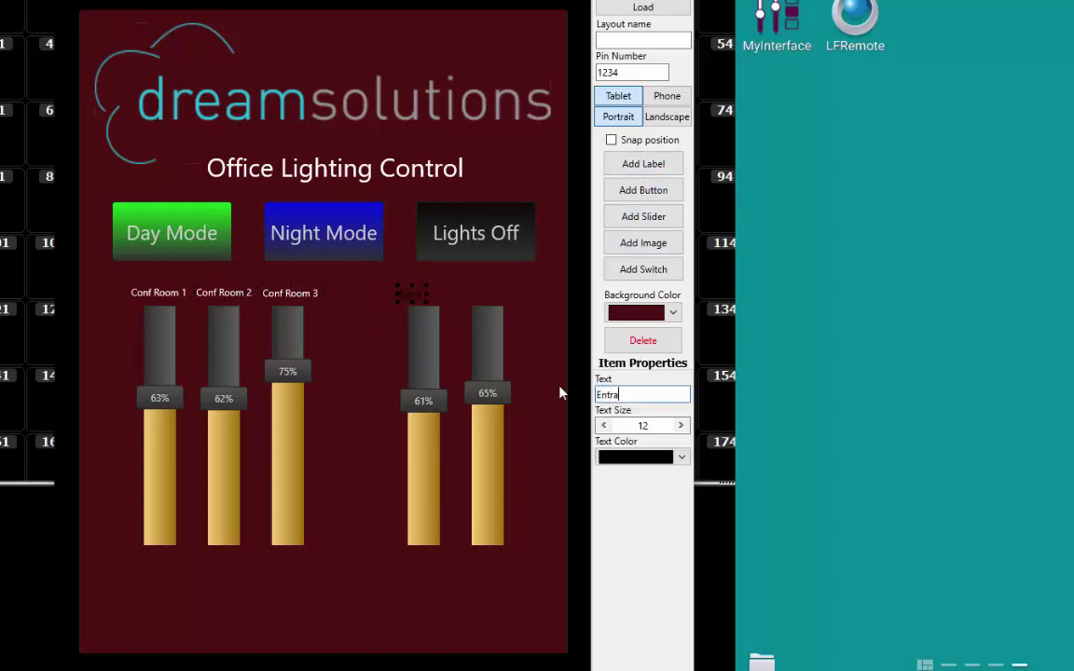
{"action": "type", "text": "nce"}
{"action": "left_click", "coordinate": [644, 457]}
{"action": "left_click", "coordinate": [608, 475]}
{"action": "left_click", "coordinate": [565, 568]}
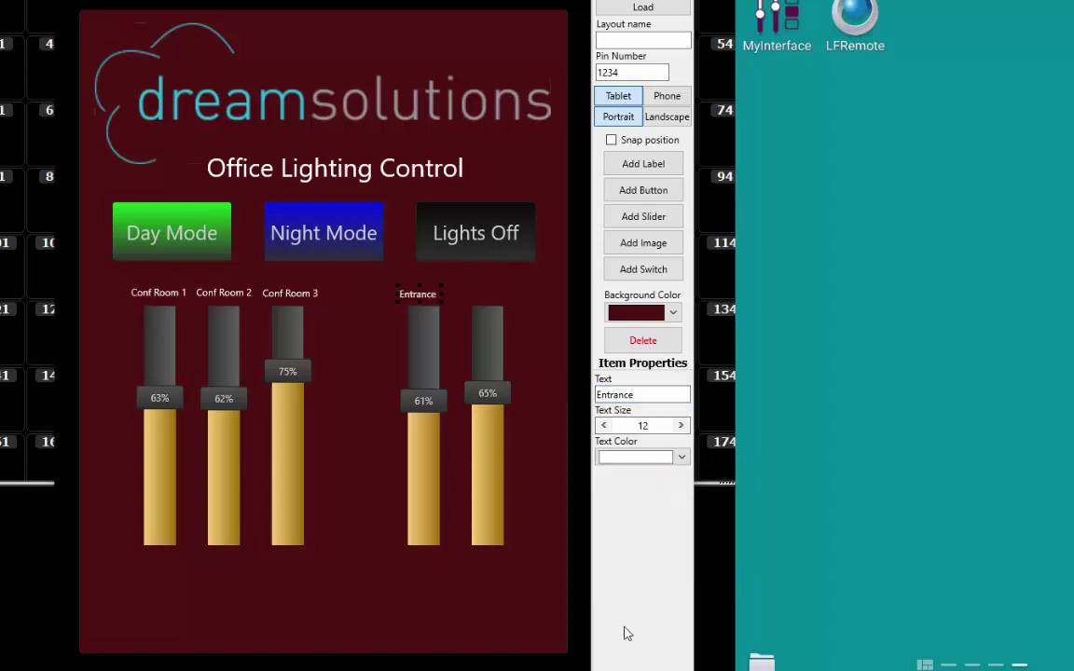
- Add a white 'Art Display' label above the fifth slider
{"action": "left_click", "coordinate": [650, 174]}
{"action": "left_click_drag", "start_coordinate": [279, 307], "coordinate": [487, 294]}
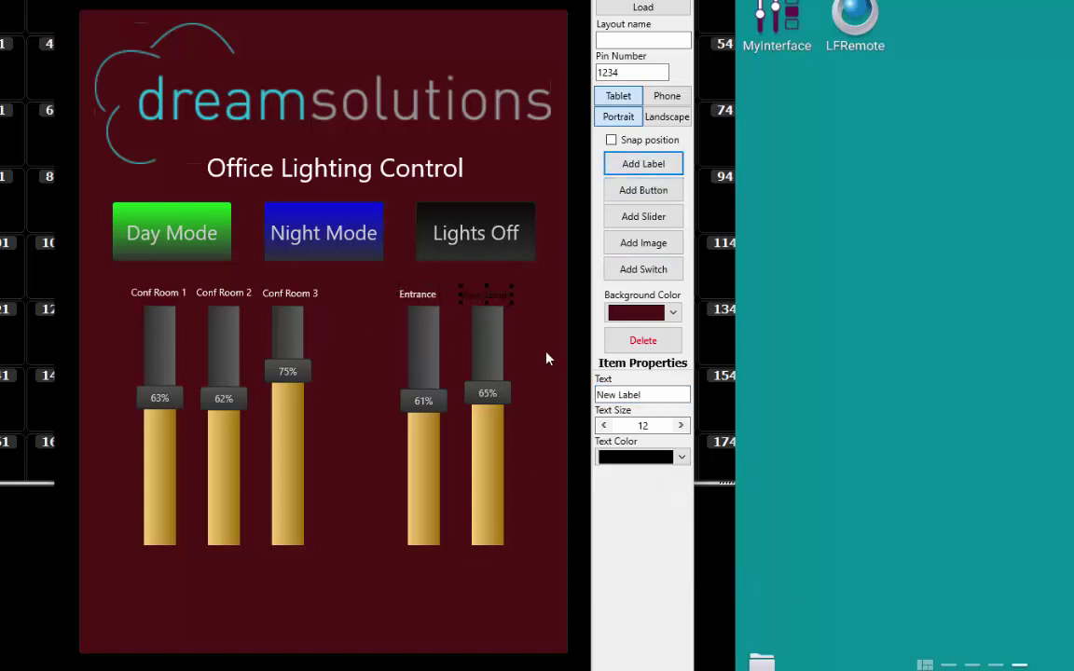
{"action": "triple_click", "coordinate": [667, 394]}
{"action": "type", "text": "Art Display"}
{"action": "left_click", "coordinate": [643, 456]}
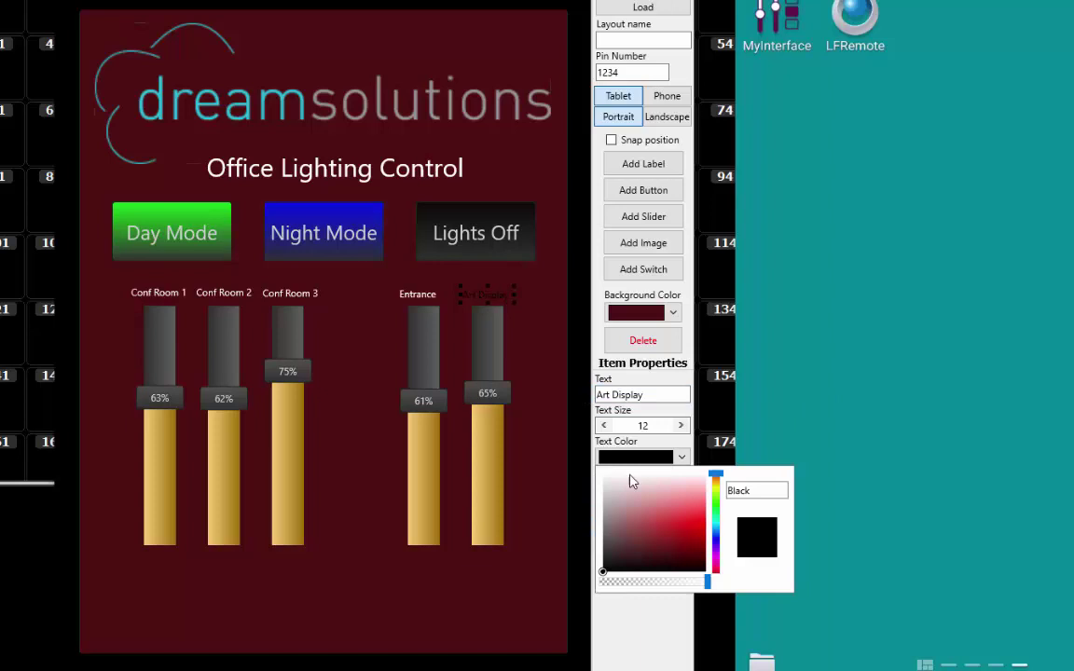
{"action": "left_click", "coordinate": [606, 475]}
{"action": "left_click", "coordinate": [636, 625]}
- Check the Entrance label and the Conf Room 1, Conf Room 3 and Art Display sliders' settings
{"action": "left_click", "coordinate": [421, 296]}
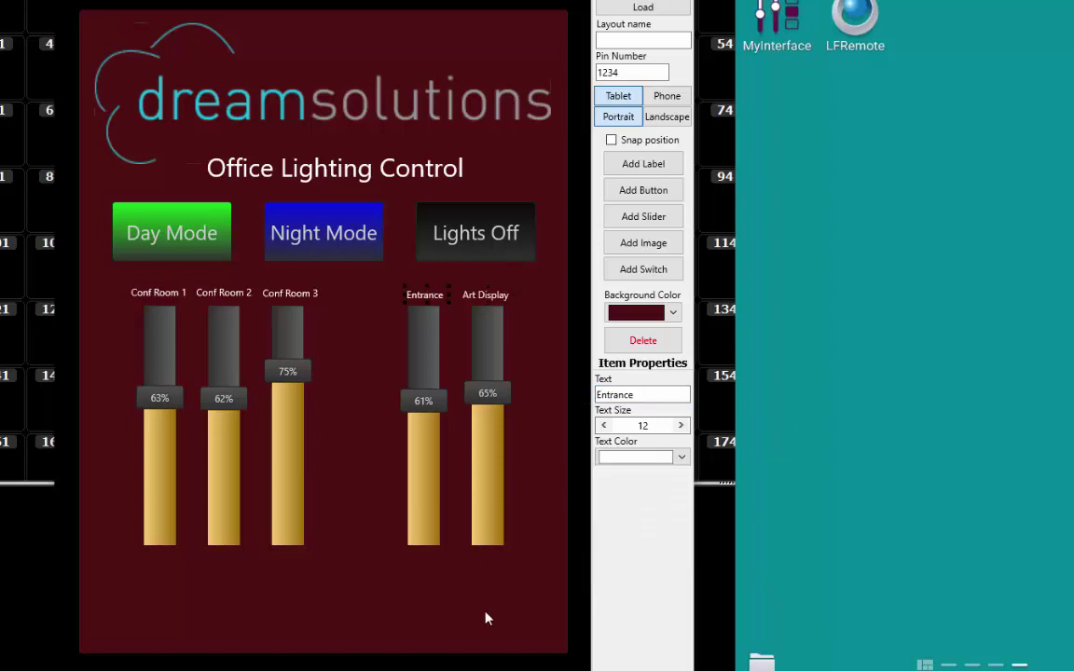
{"action": "left_click", "coordinate": [160, 416]}
{"action": "left_click", "coordinate": [625, 394]}
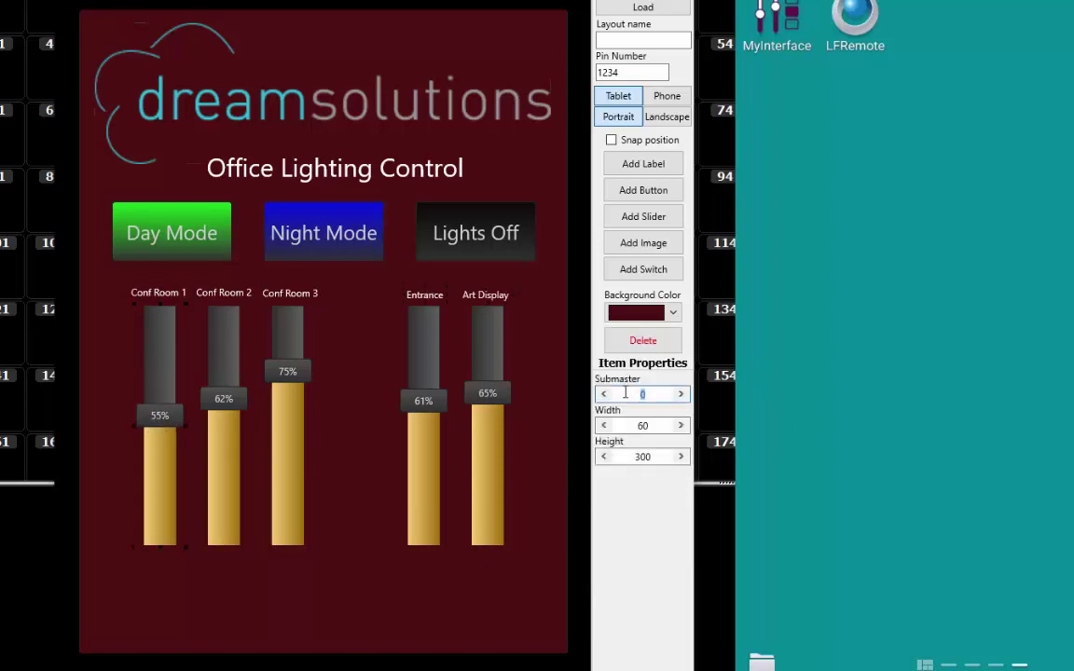
{"action": "left_click", "coordinate": [282, 392]}
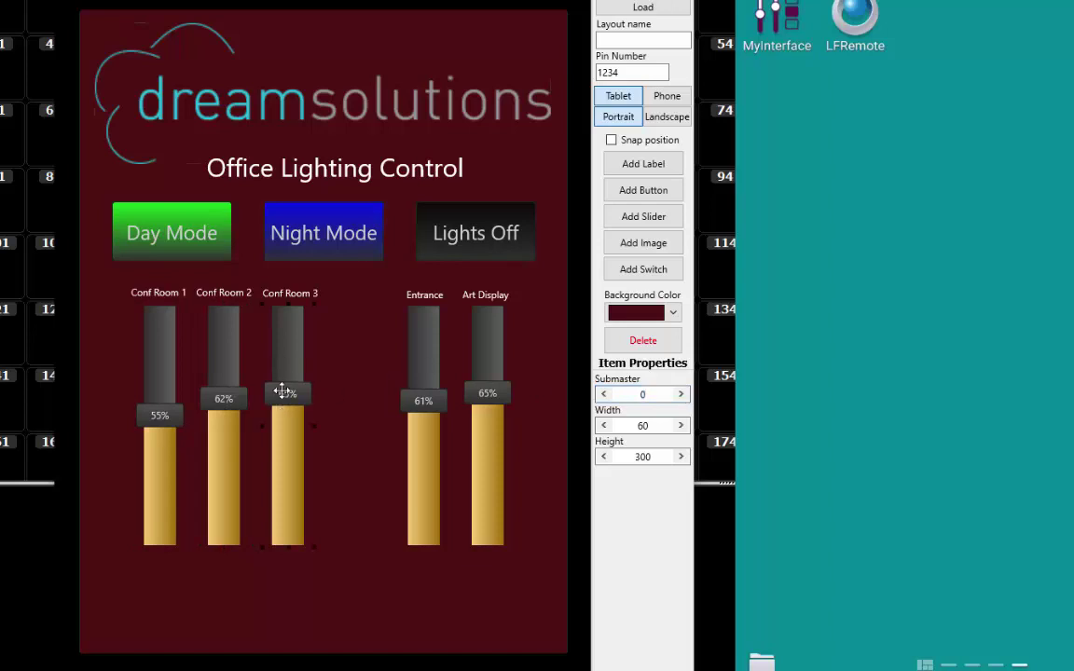
{"action": "left_click", "coordinate": [482, 421]}
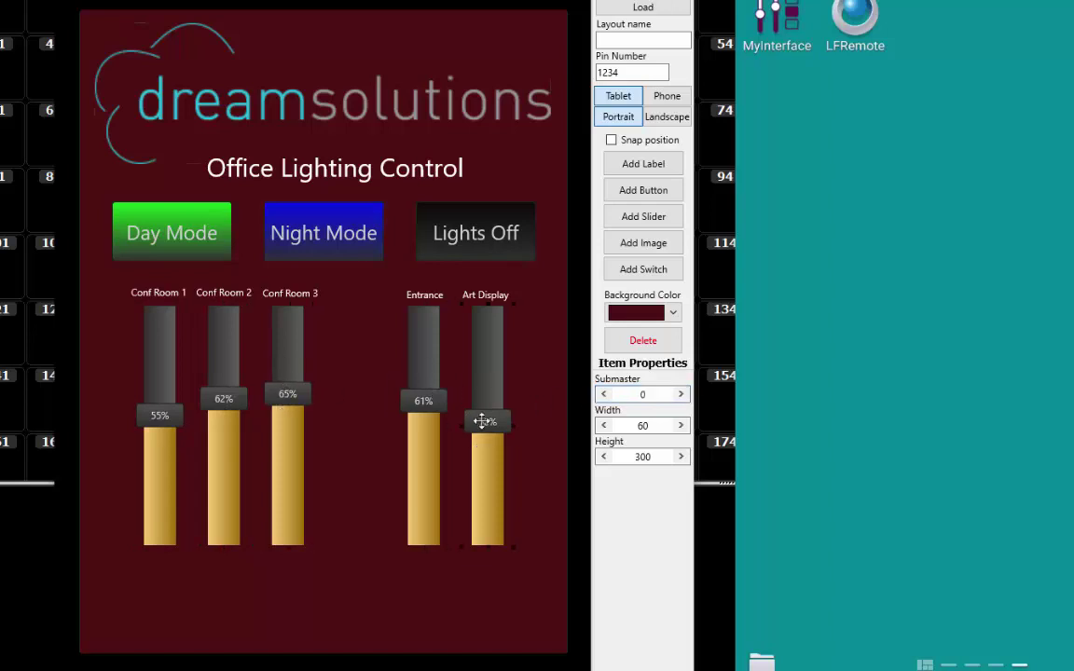
{"action": "left_click", "coordinate": [659, 300]}
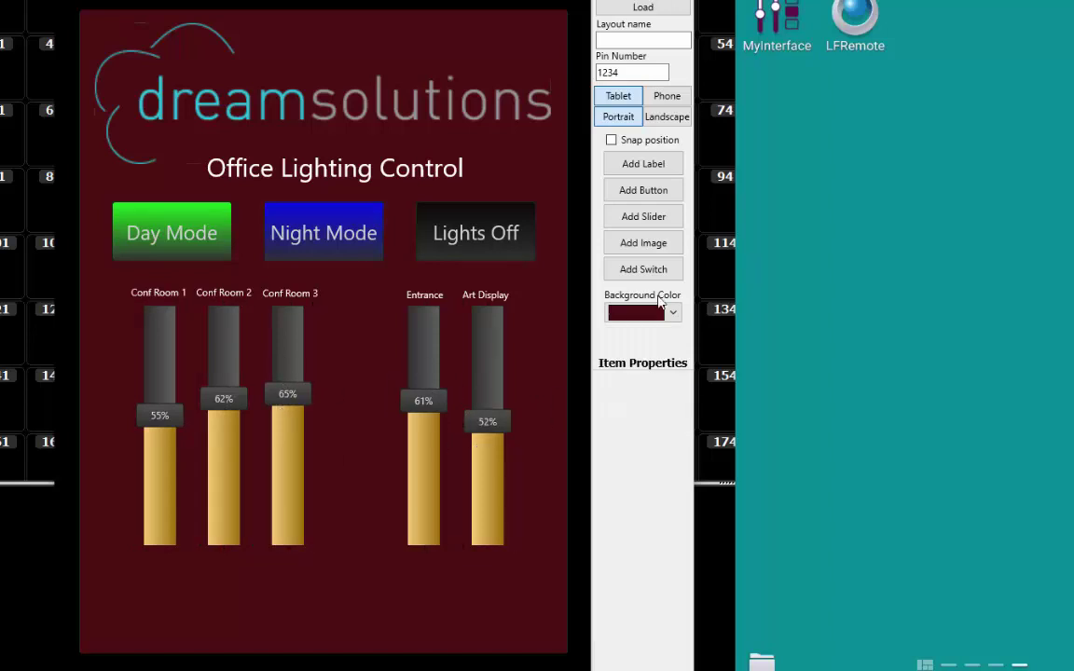
- Add an on/off switch near the bottom of the layout with Group ID 6
{"action": "left_click", "coordinate": [653, 278]}
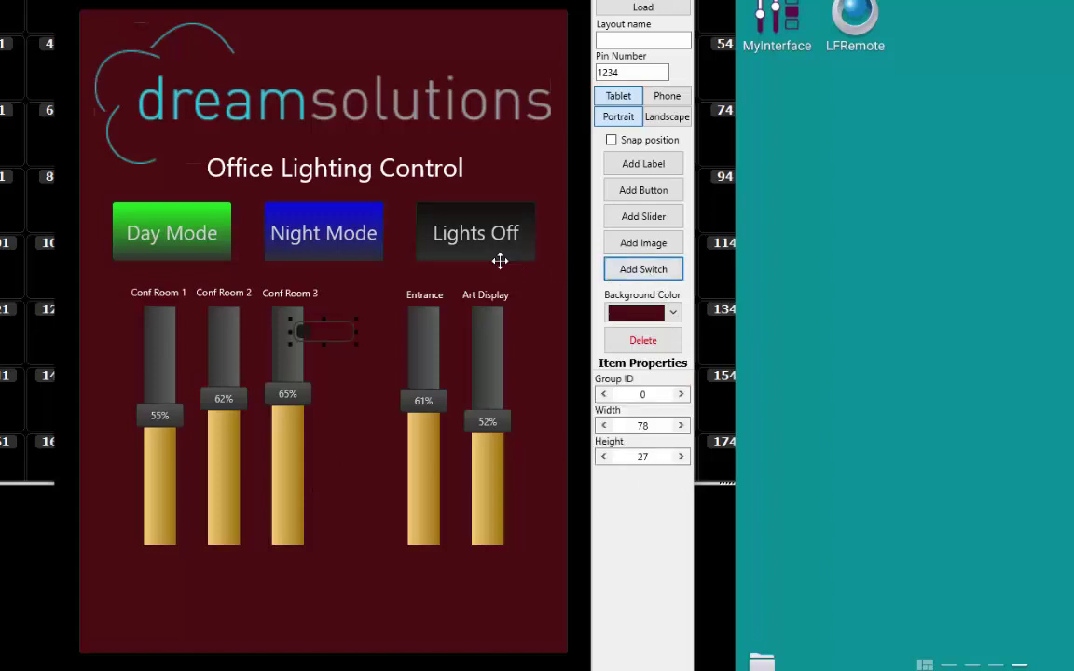
{"action": "left_click_drag", "start_coordinate": [334, 326], "coordinate": [305, 594]}
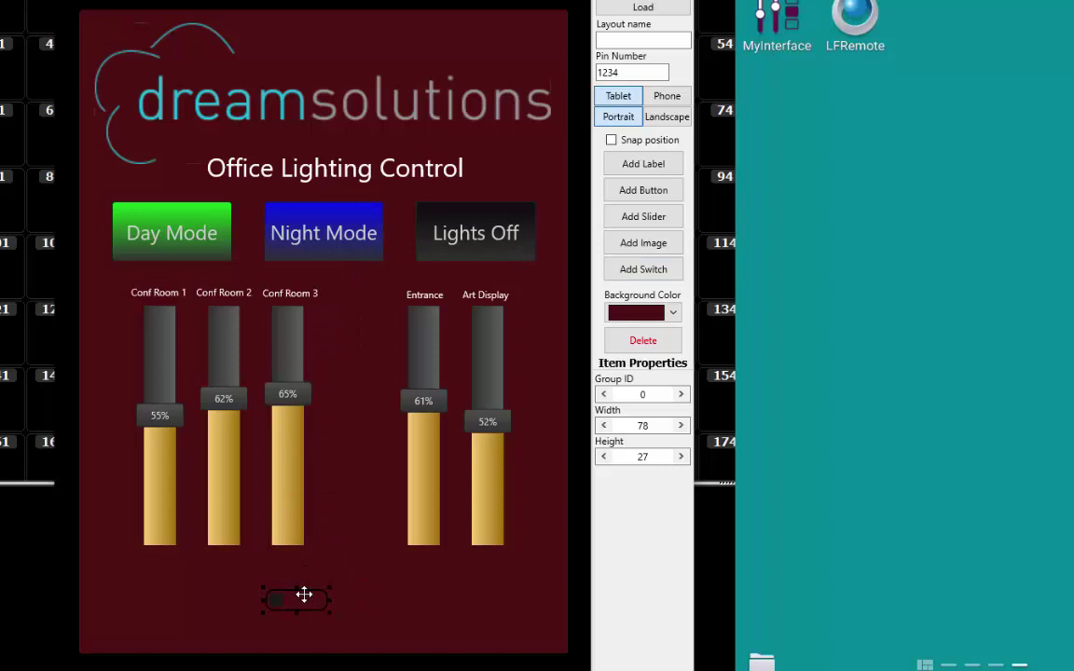
{"action": "left_click", "coordinate": [323, 592]}
{"action": "double_click", "coordinate": [640, 393]}
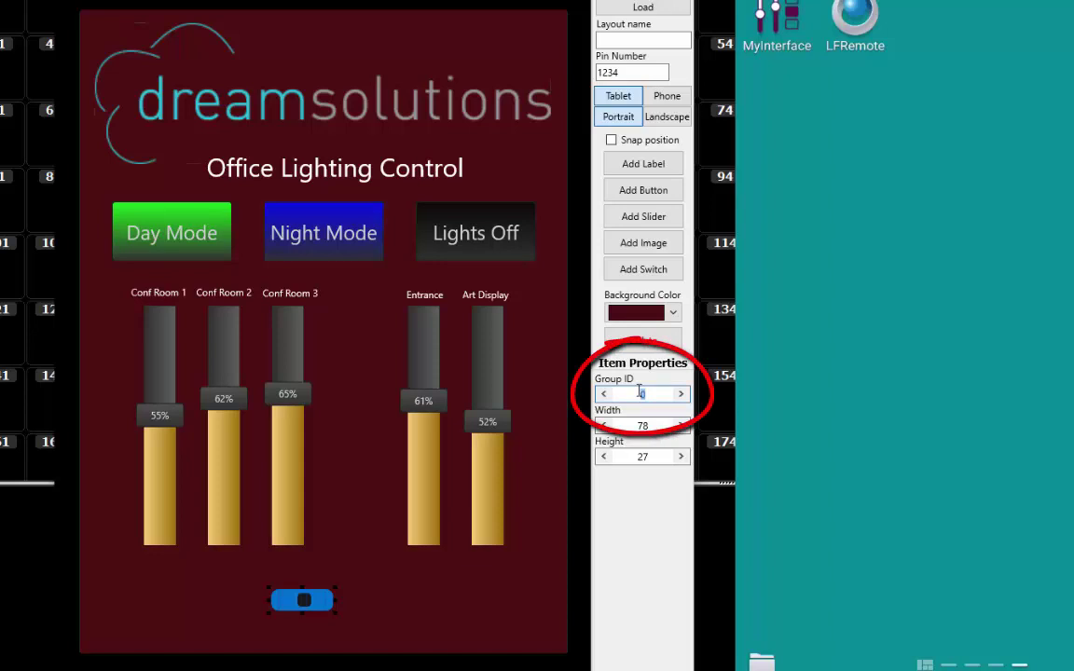
{"action": "type", "text": "6"}
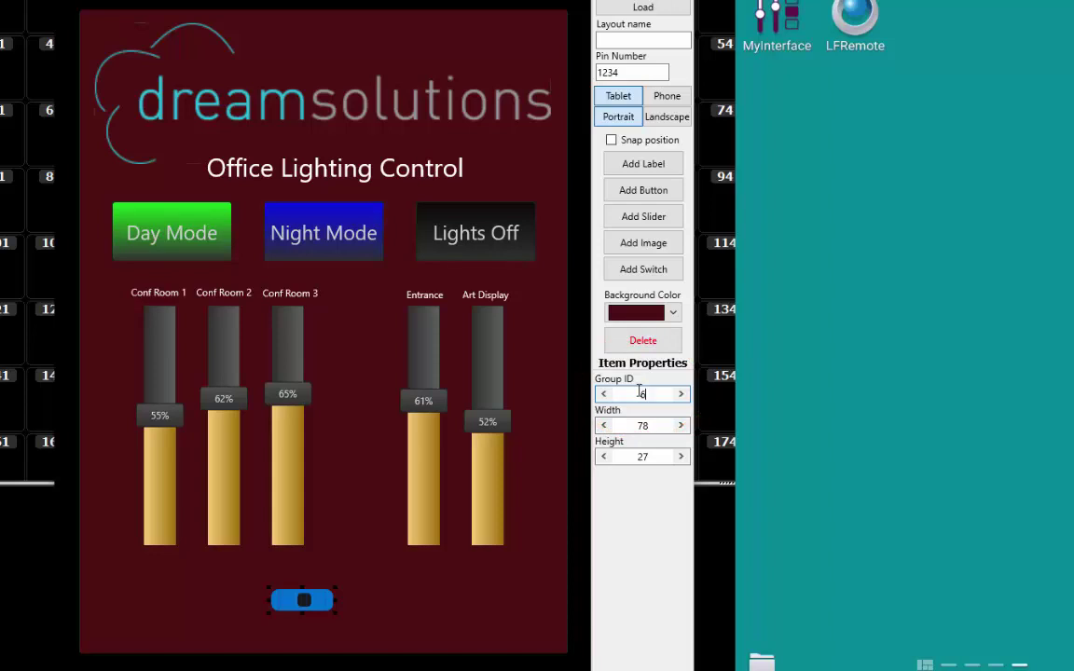
- Add an 'Outdoor Sign' label beside the switch in white, size-17 text
{"action": "left_click", "coordinate": [643, 164]}
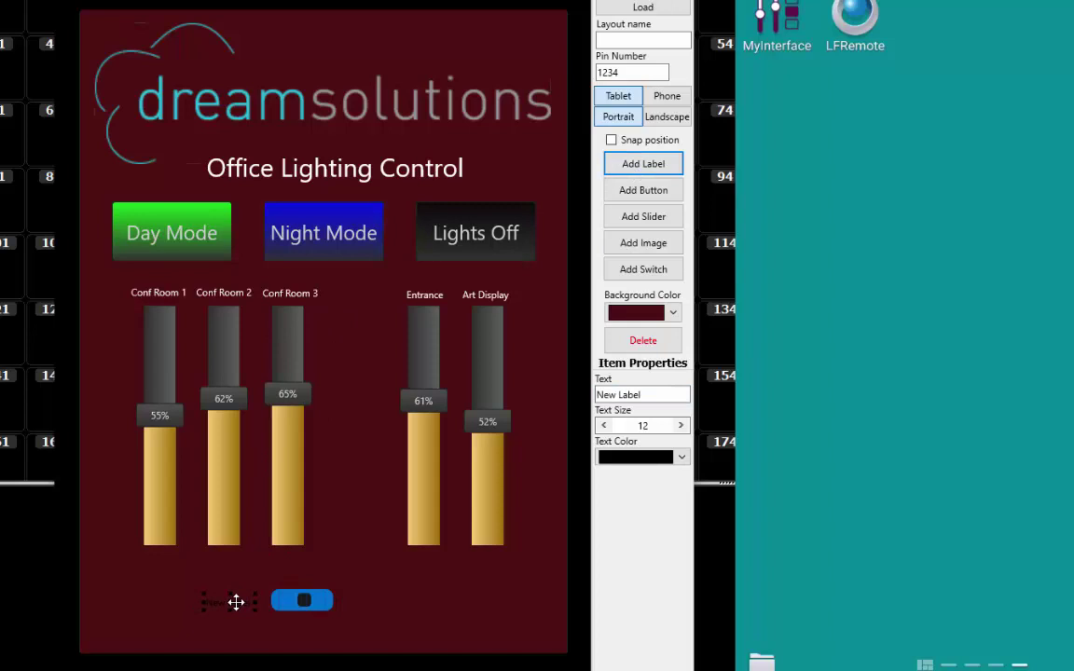
{"action": "key", "text": "Tab"}
{"action": "type", "text": "Outdoor"}
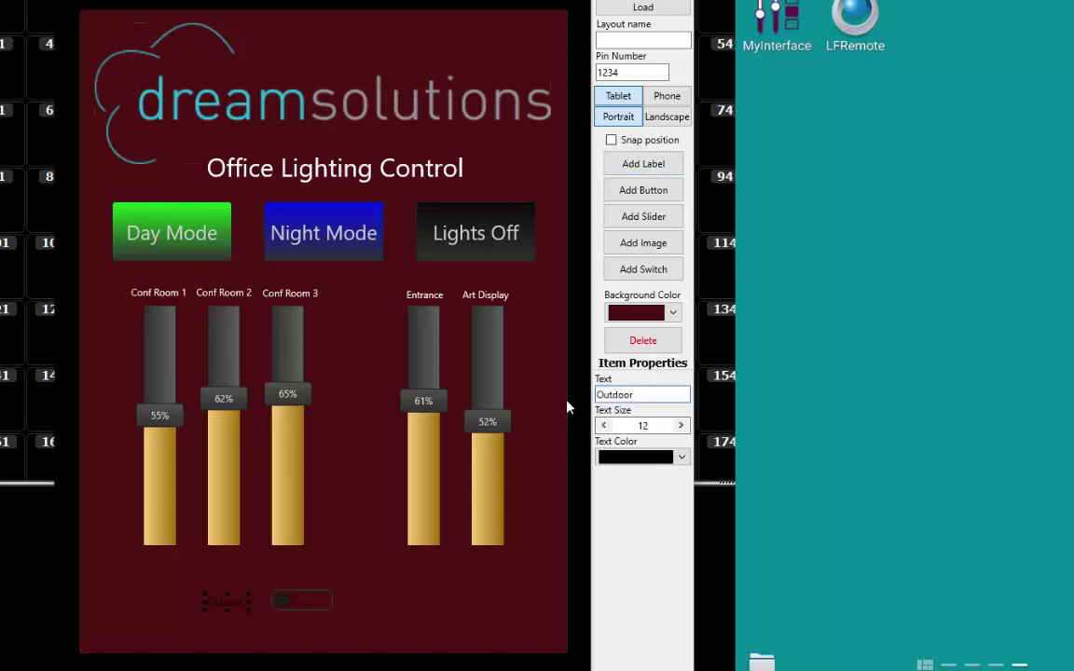
{"action": "type", "text": " Sign"}
{"action": "key", "text": "Tab"}
{"action": "type", "text": "17"}
{"action": "left_click", "coordinate": [680, 457]}
{"action": "left_click", "coordinate": [634, 487]}
{"action": "left_click", "coordinate": [644, 645]}
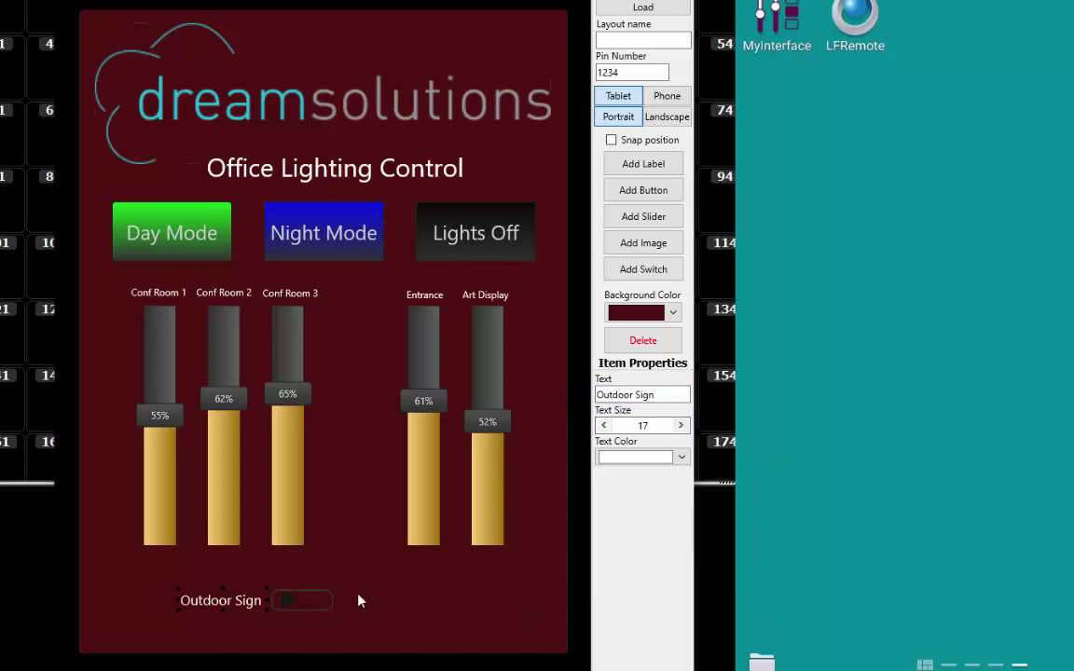
{"action": "left_click", "coordinate": [289, 602]}
- Save the tablet layout as Demo.nml in Documents > Mobile Interfaces
{"action": "left_click", "coordinate": [619, 118]}
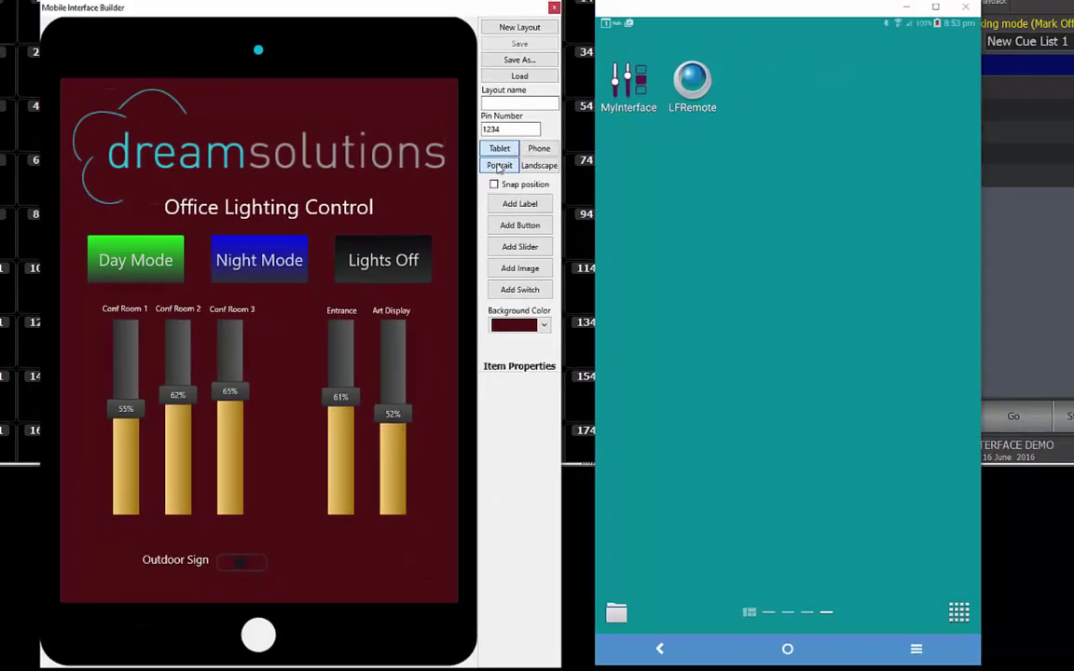
{"action": "left_click", "coordinate": [538, 61]}
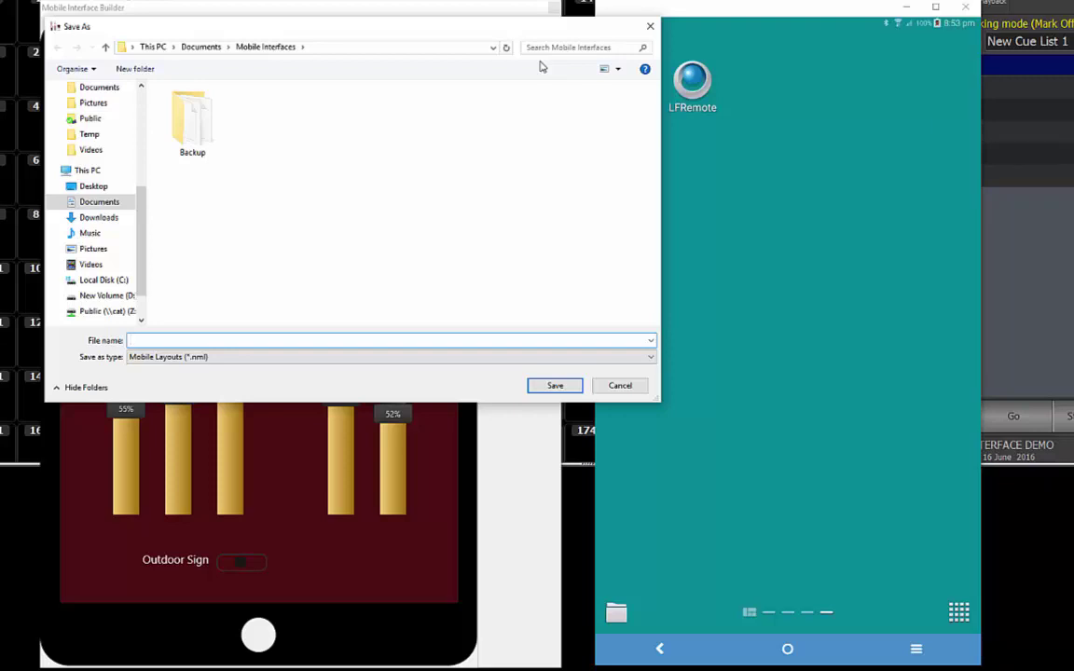
{"action": "type", "text": "Demo"}
{"action": "key", "text": "Return"}
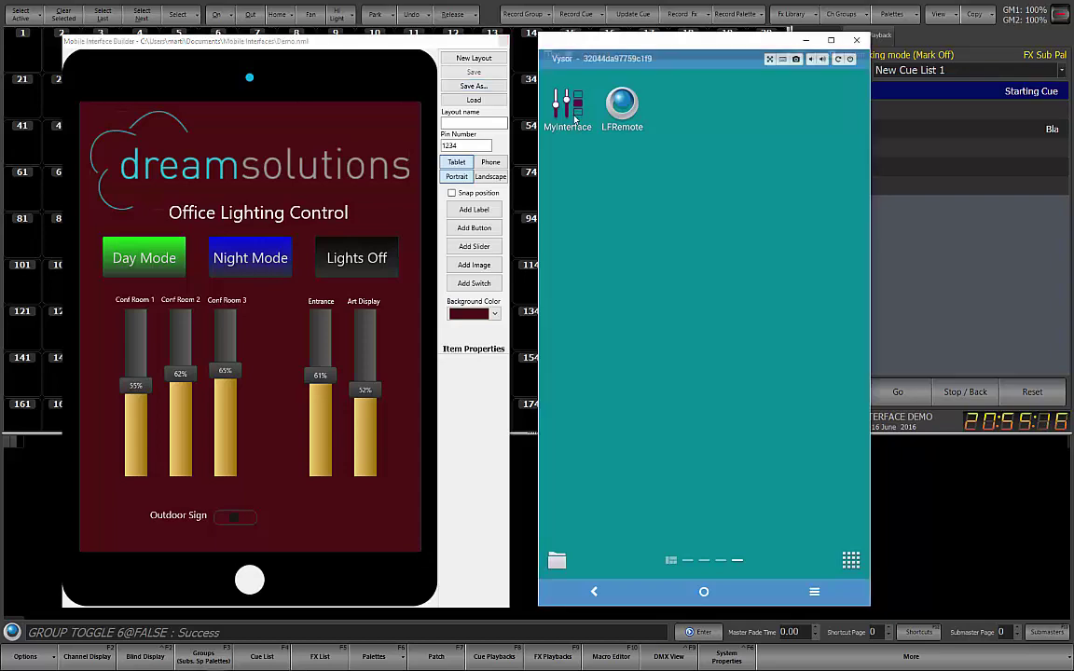
- Launch MyInterface, choose the Demo (192.168.0.20) layout and begin entering its PIN
{"action": "left_click", "coordinate": [574, 120]}
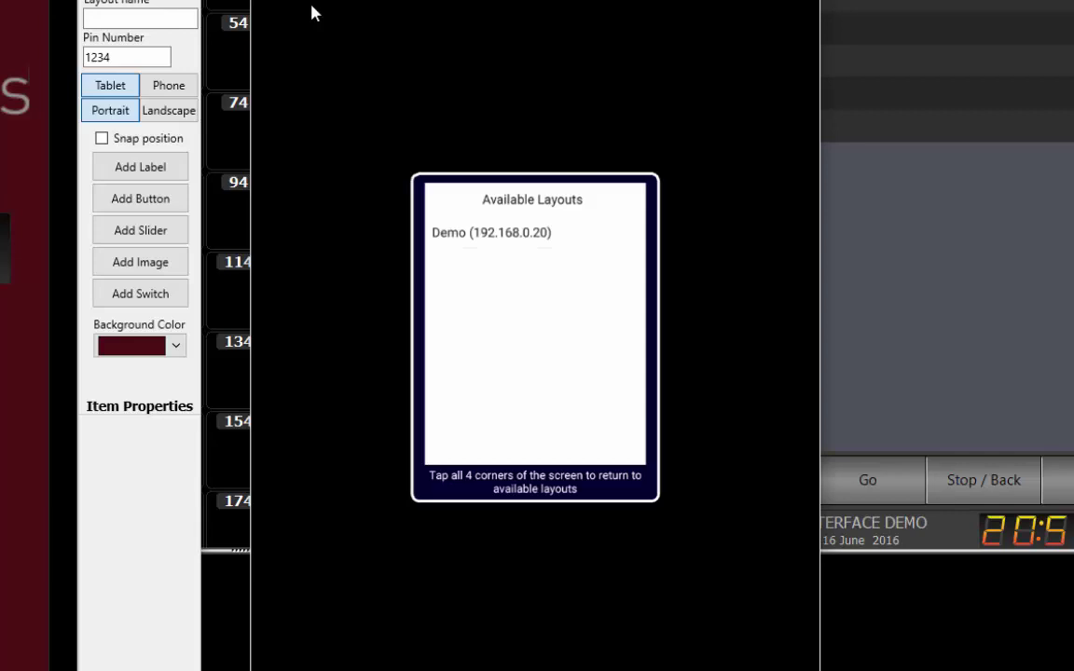
{"action": "left_click", "coordinate": [473, 238]}
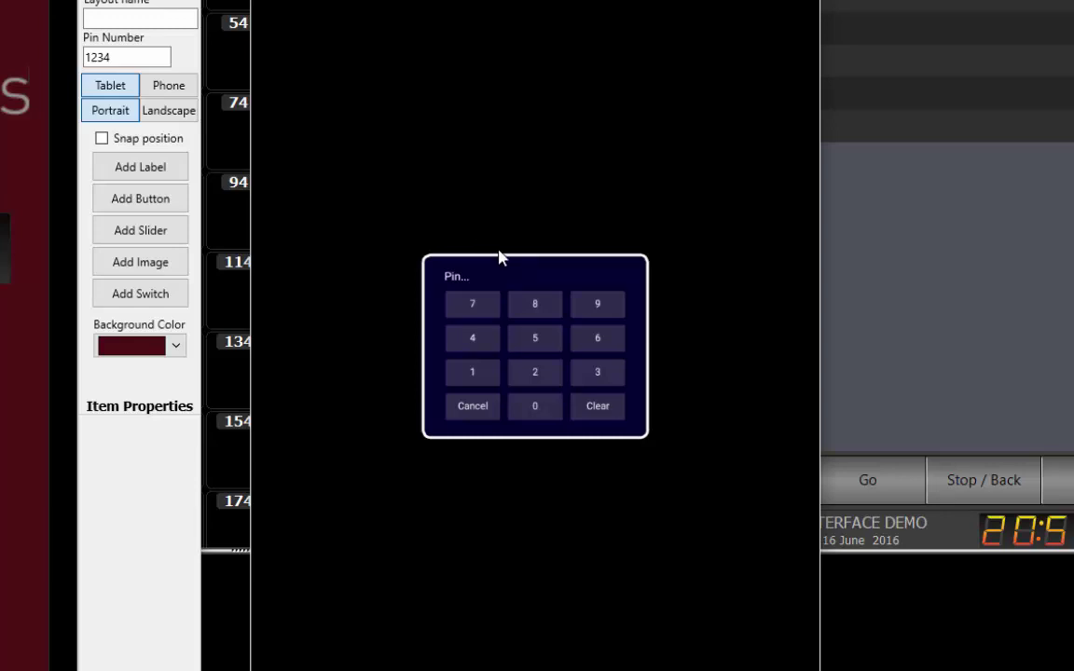
{"action": "left_click", "coordinate": [476, 377]}
{"action": "left_click", "coordinate": [532, 373]}
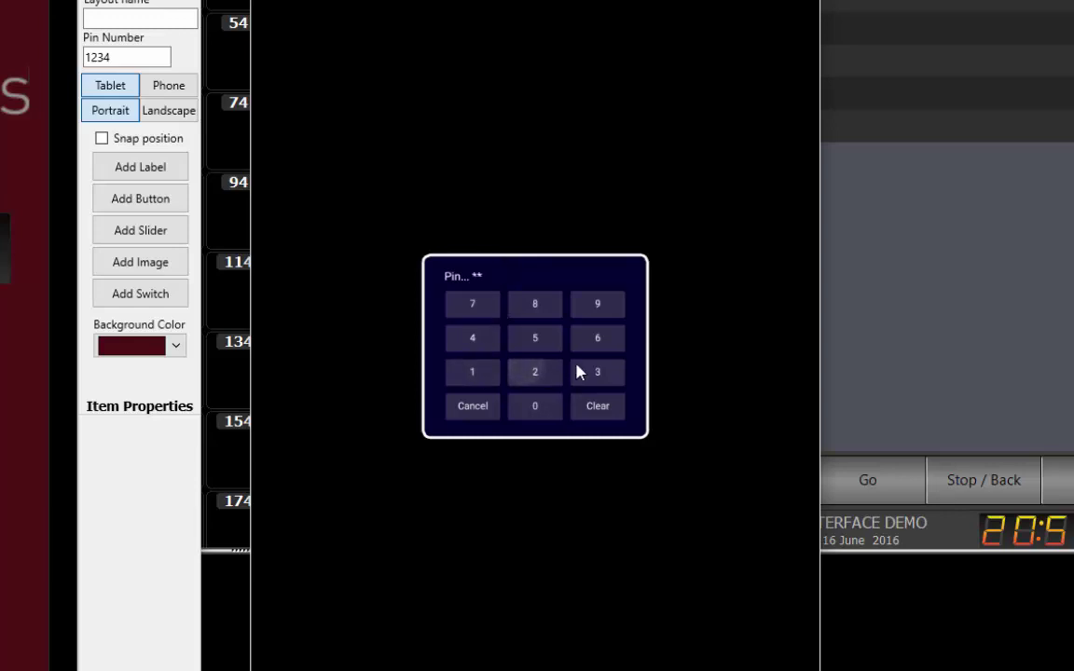
{"action": "left_click", "coordinate": [588, 372]}
- Finish the PIN, close the builder, and trigger Day Mode, Night Mode and Lights Off
{"action": "left_click", "coordinate": [471, 337]}
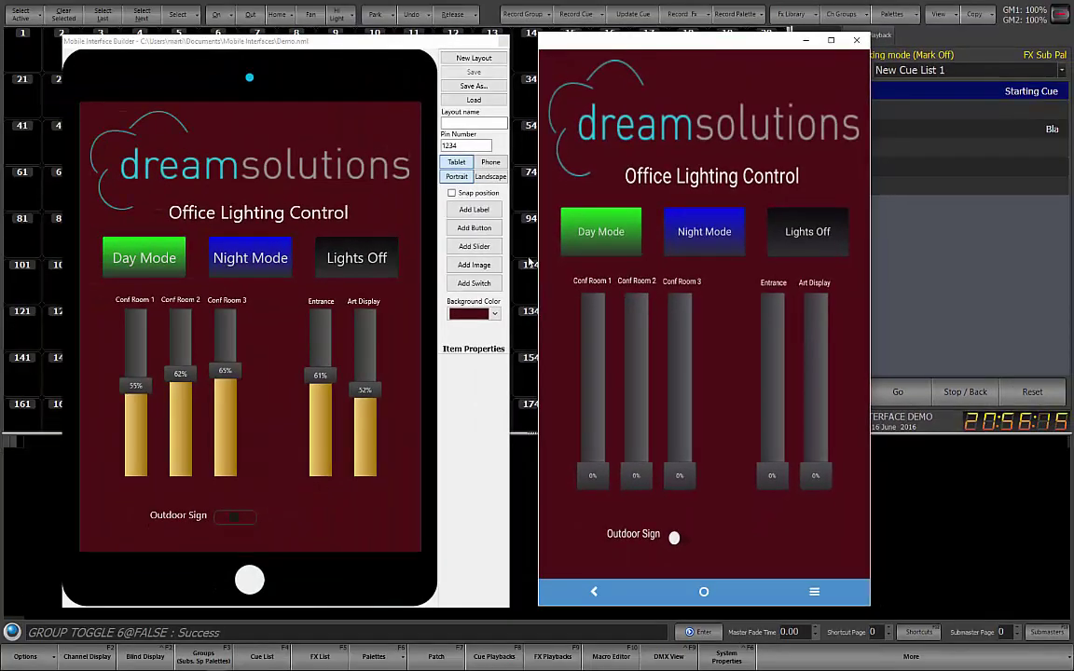
{"action": "left_click", "coordinate": [503, 41]}
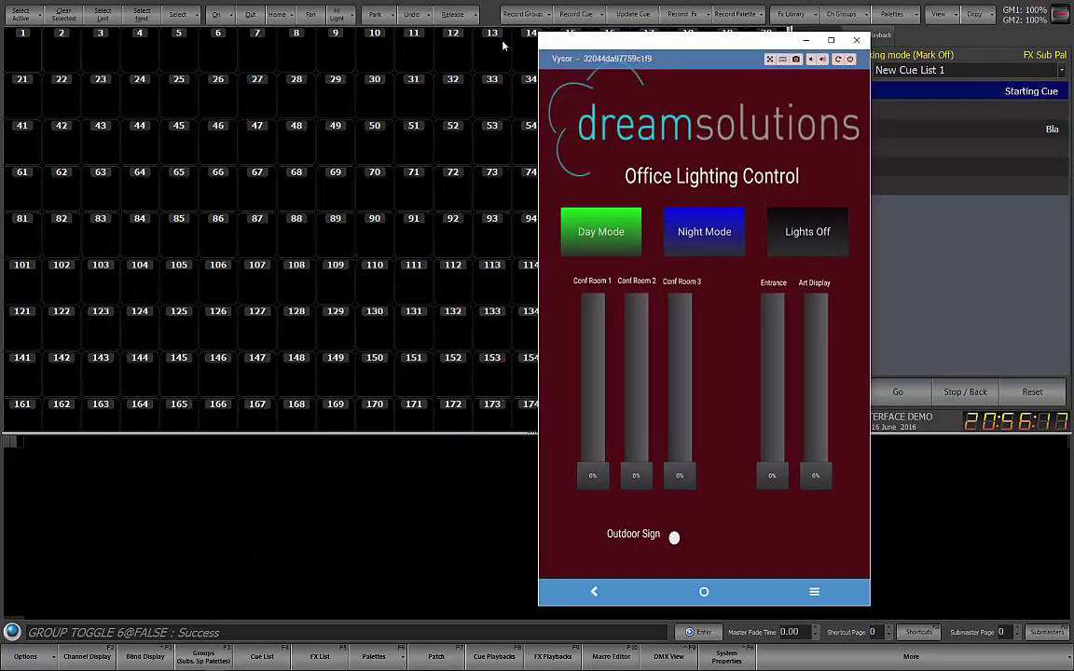
{"action": "left_click", "coordinate": [597, 236]}
{"action": "left_click", "coordinate": [694, 233]}
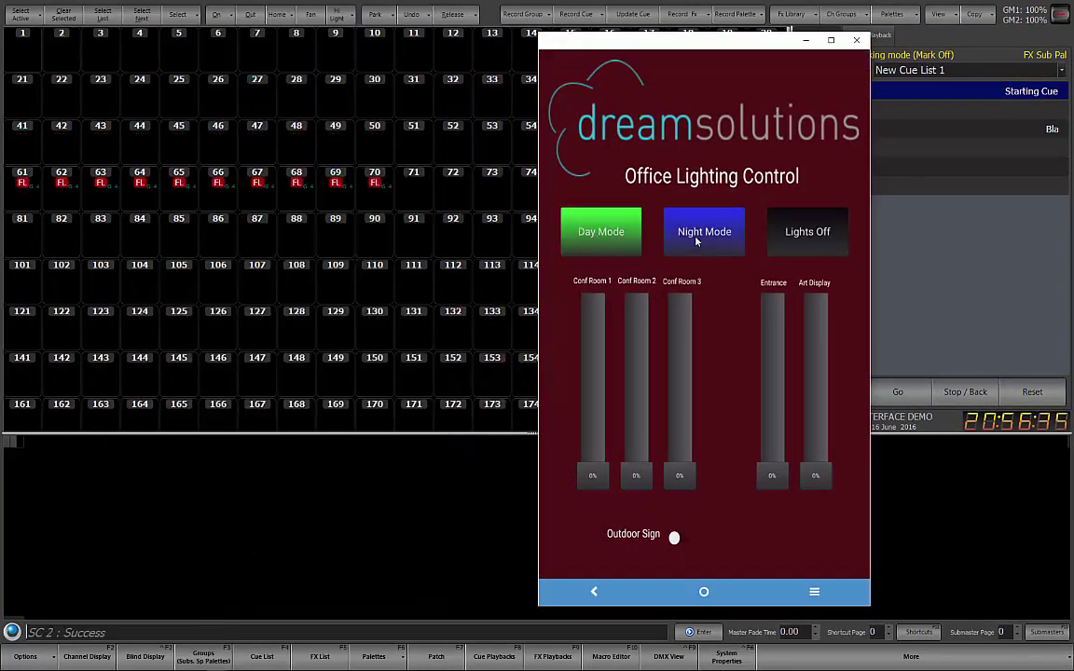
{"action": "left_click", "coordinate": [802, 233]}
- Move the Conf Room 1 fader and toggle the Outdoor Sign switch twice
{"action": "left_click_drag", "start_coordinate": [593, 475], "coordinate": [641, 457]}
{"action": "left_click", "coordinate": [672, 538]}
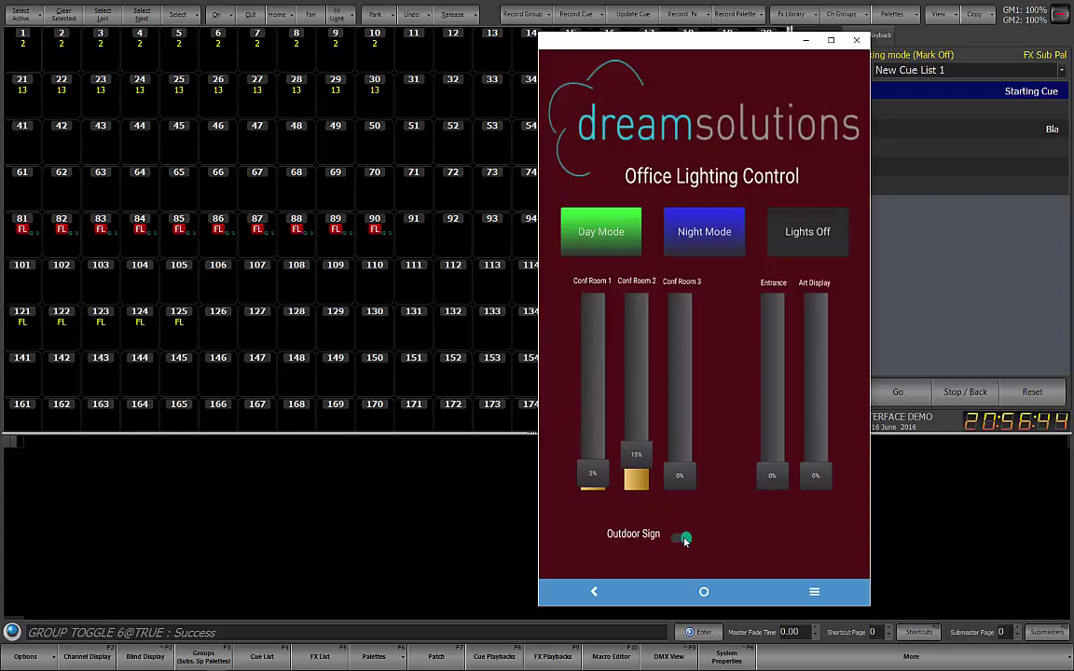
{"action": "left_click", "coordinate": [673, 538]}
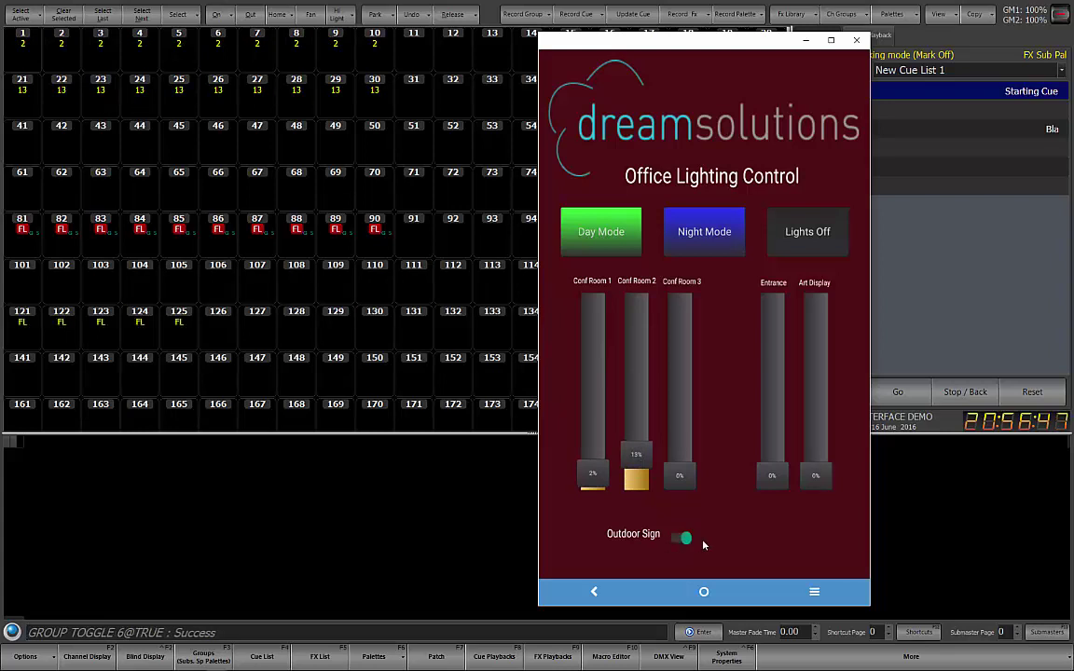